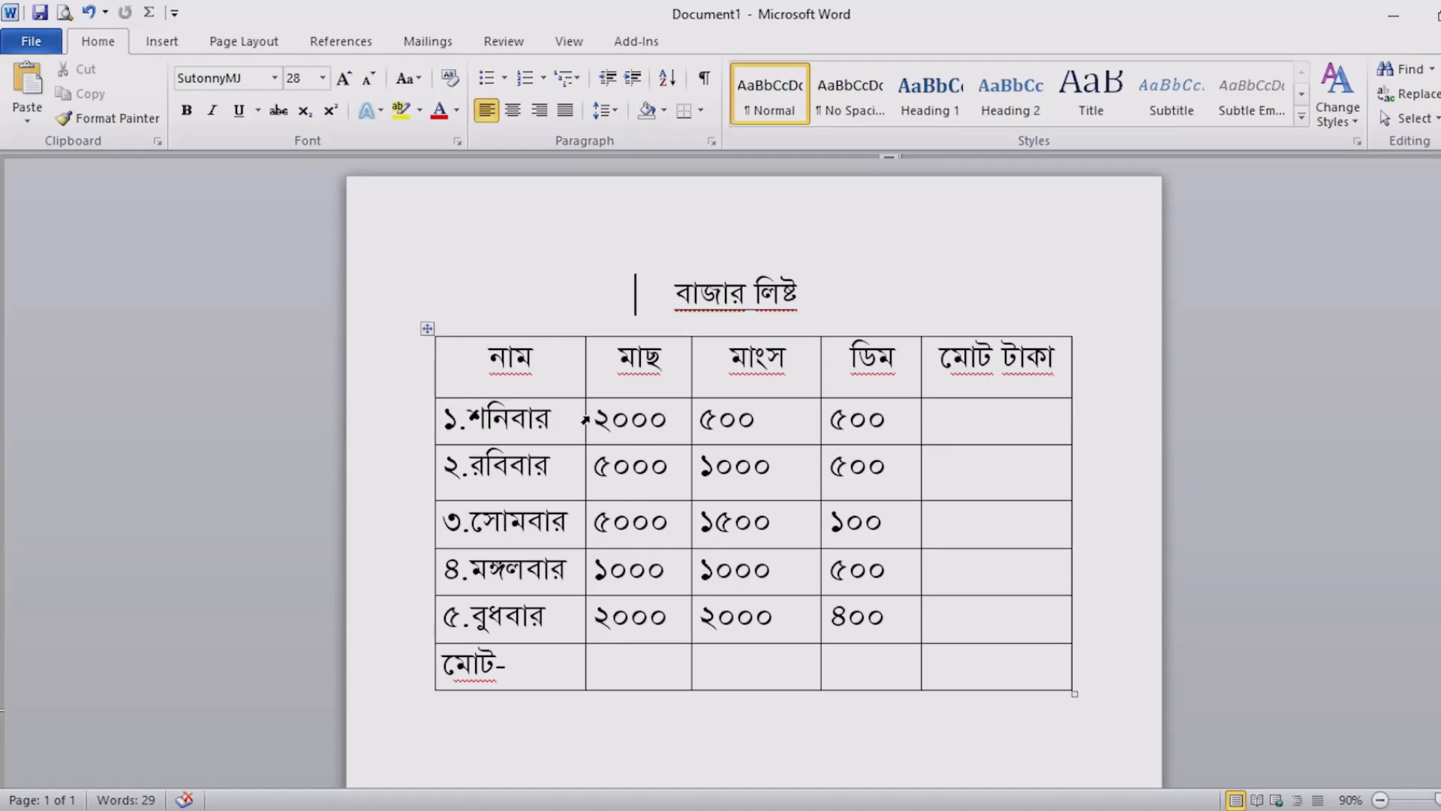
Step: Insert automatic sums in the মোট- row under the মাছ, মাংস and ডিম columns
{"action": "left_click", "coordinate": [625, 661]}
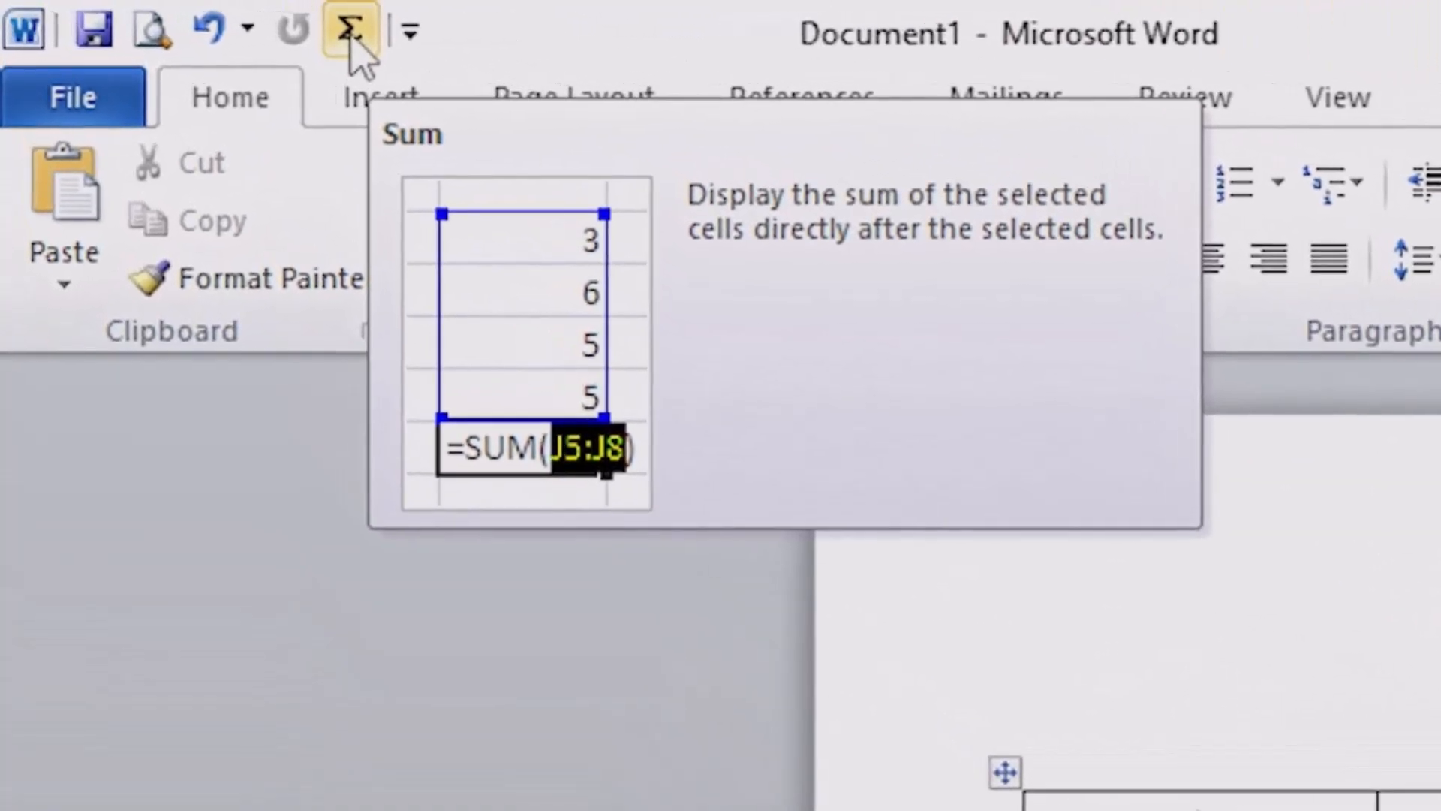
{"action": "left_click", "coordinate": [150, 13]}
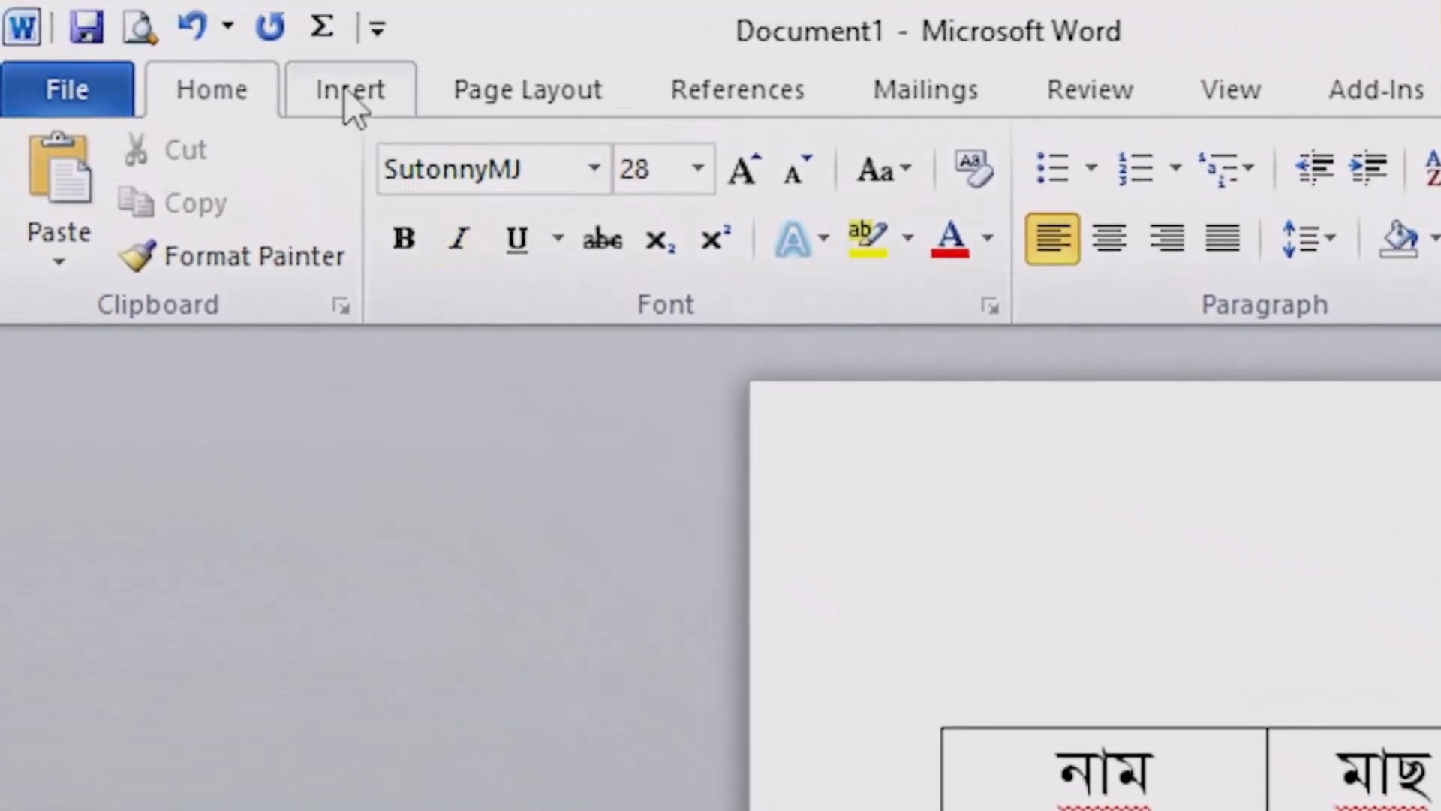
{"action": "left_click", "coordinate": [331, 34]}
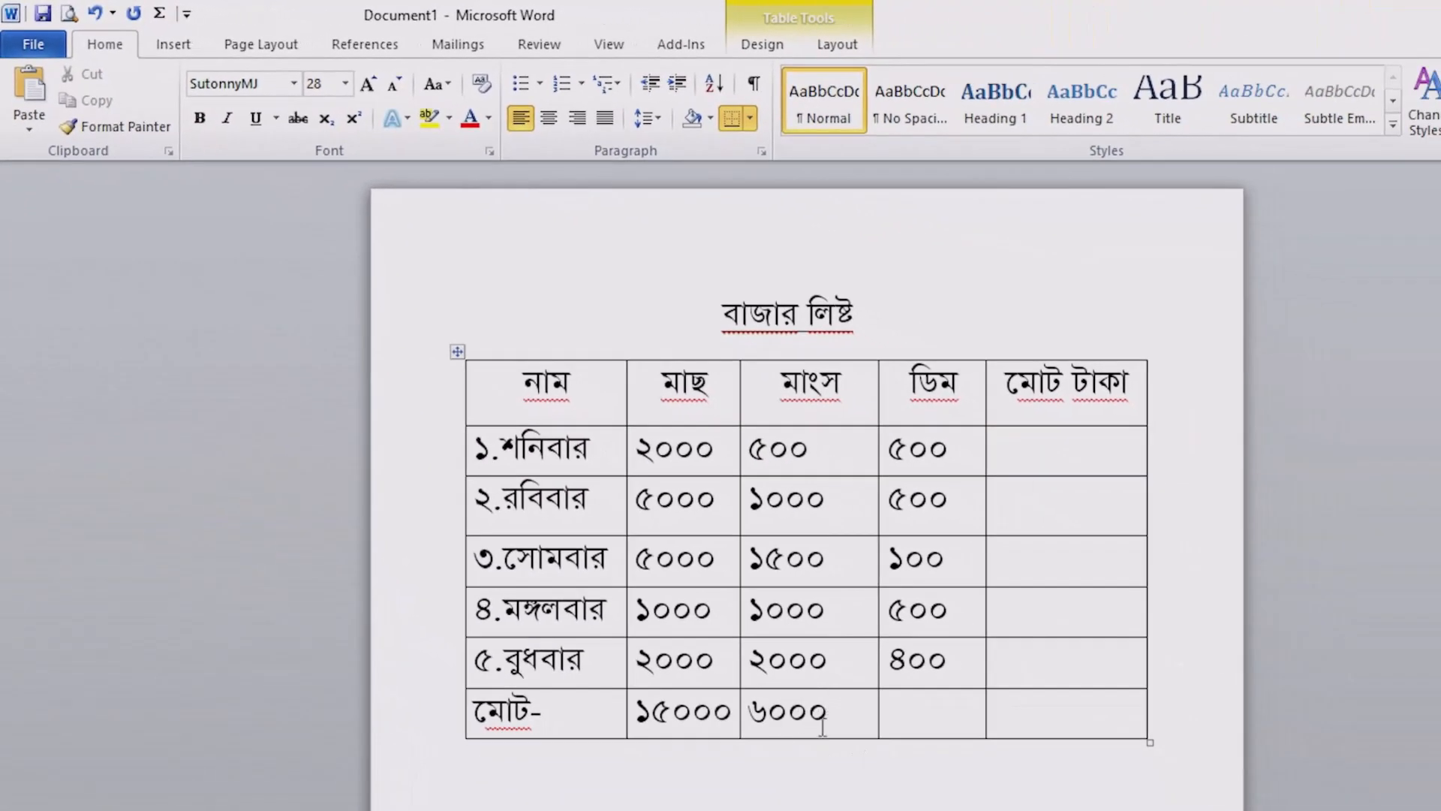
{"action": "key", "text": "Tab"}
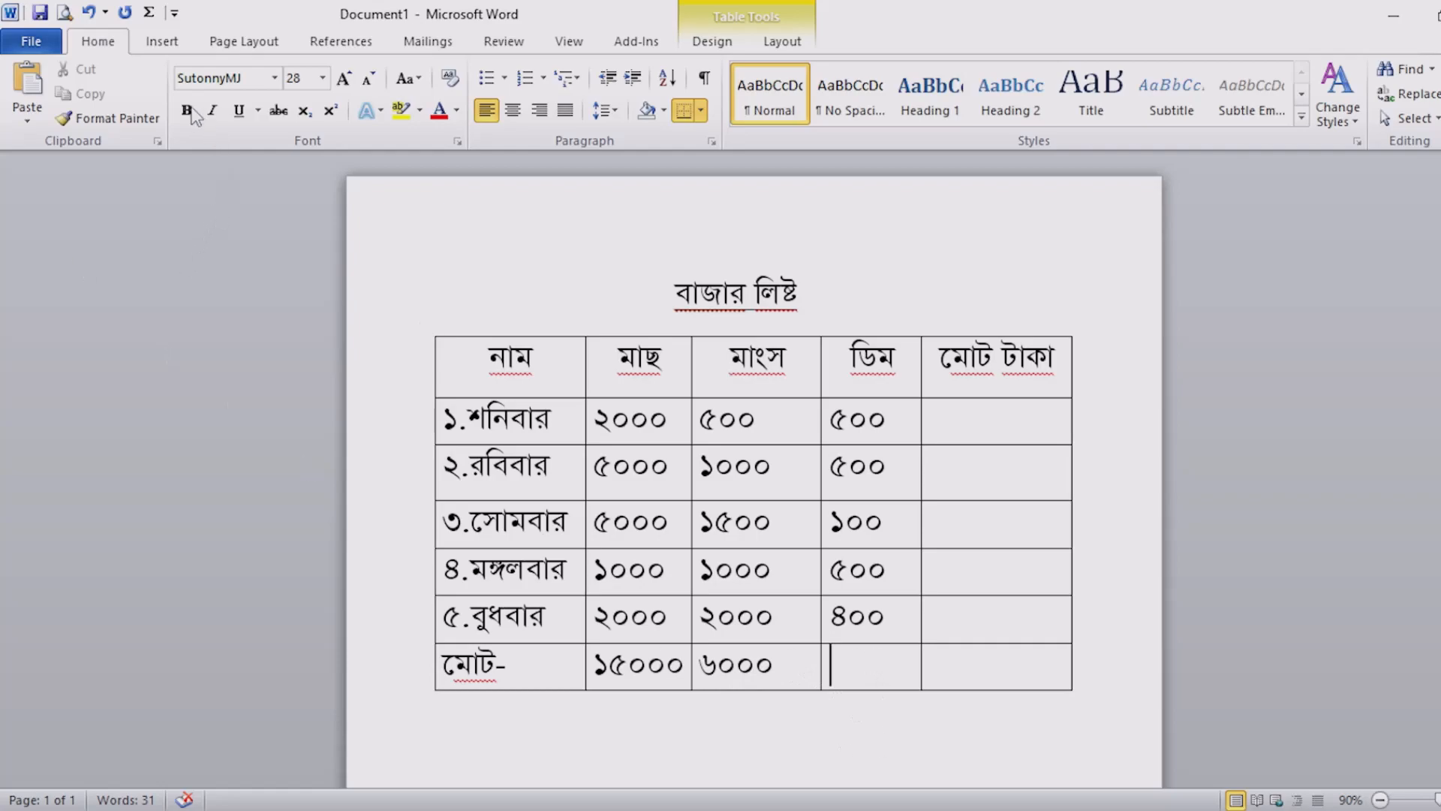
{"action": "left_click", "coordinate": [147, 20]}
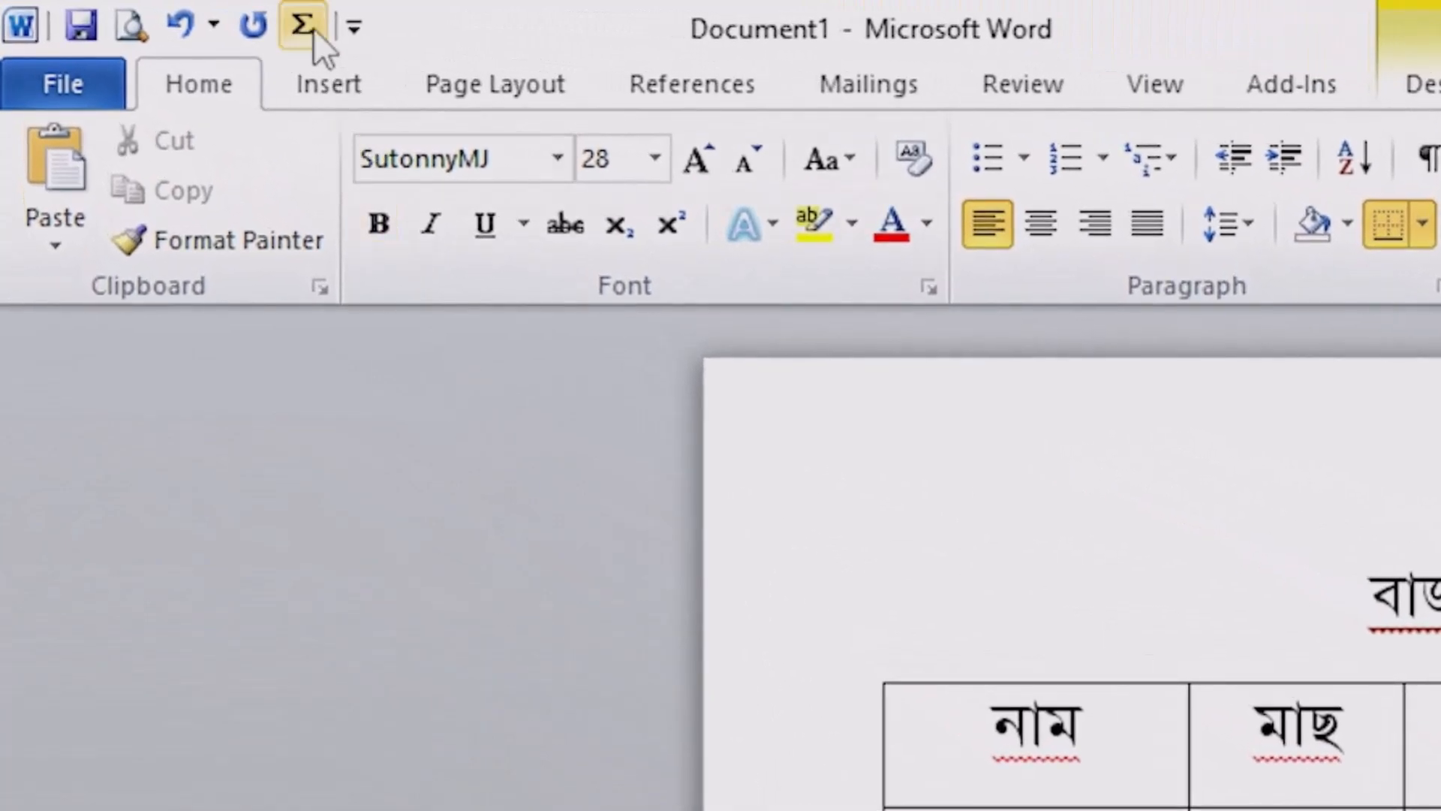
Step: Insert automatic sums in the মোট টাকা column for the ১.শনিবার and ২.রবিবার rows
{"action": "left_click", "coordinate": [313, 30]}
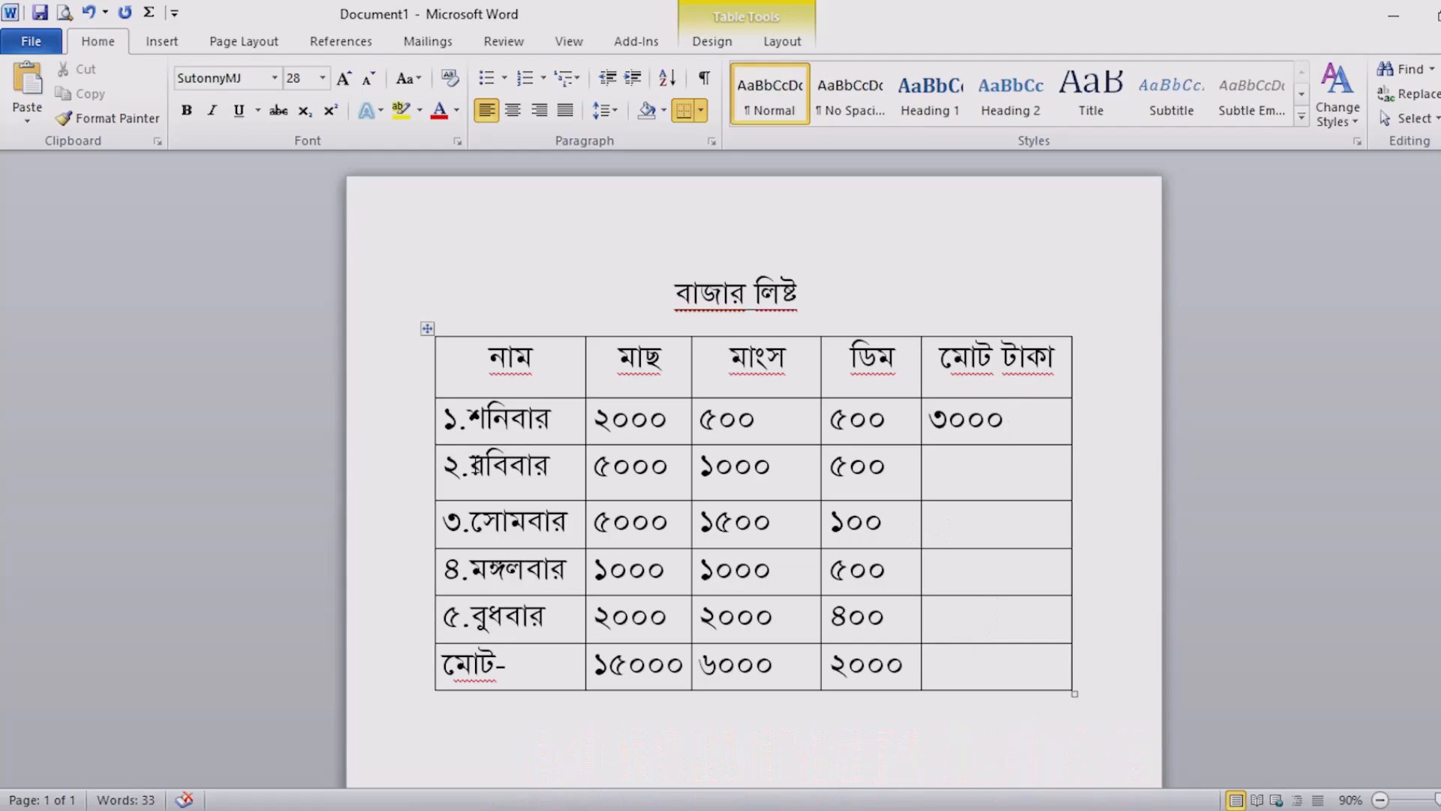
{"action": "left_click", "coordinate": [953, 472]}
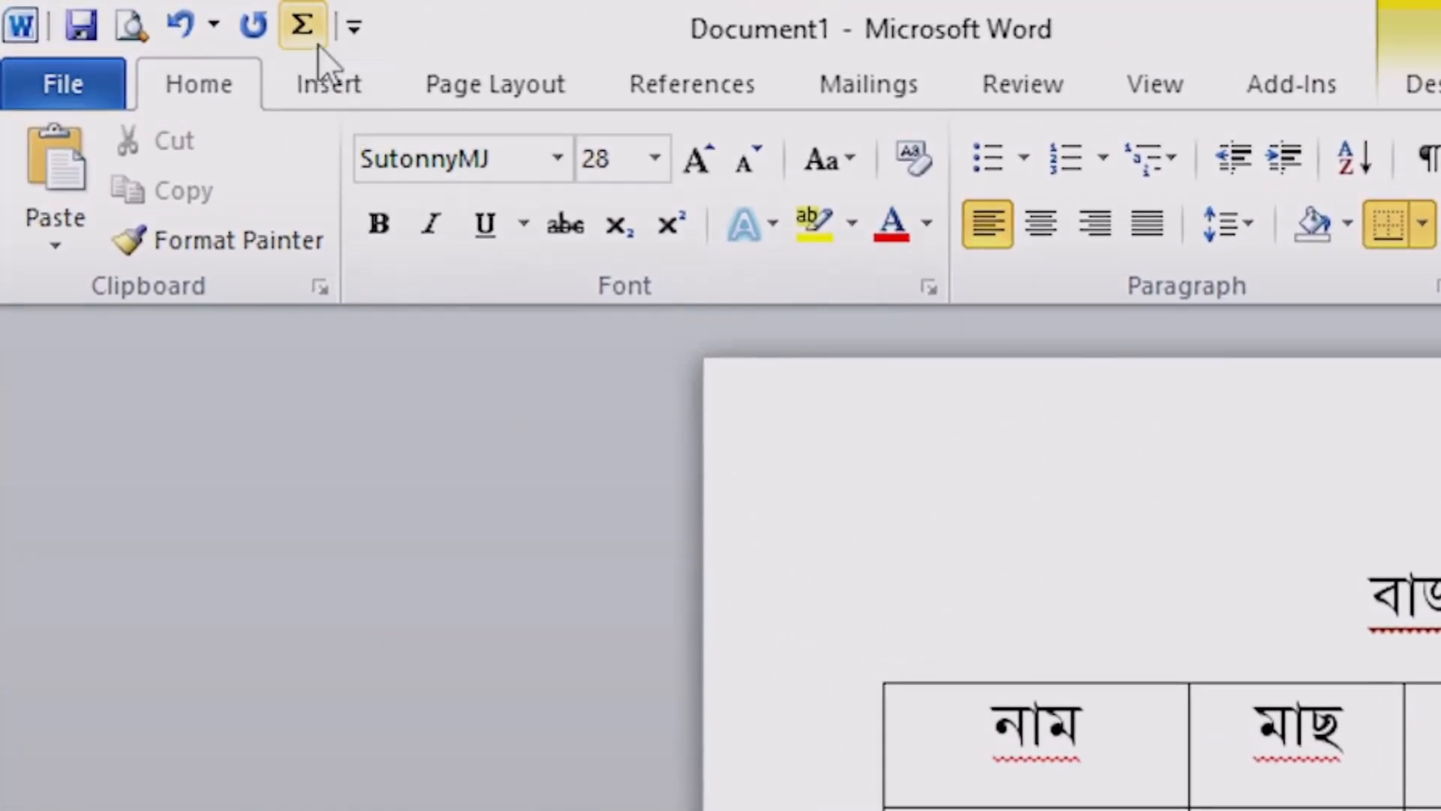
{"action": "left_click", "coordinate": [316, 38]}
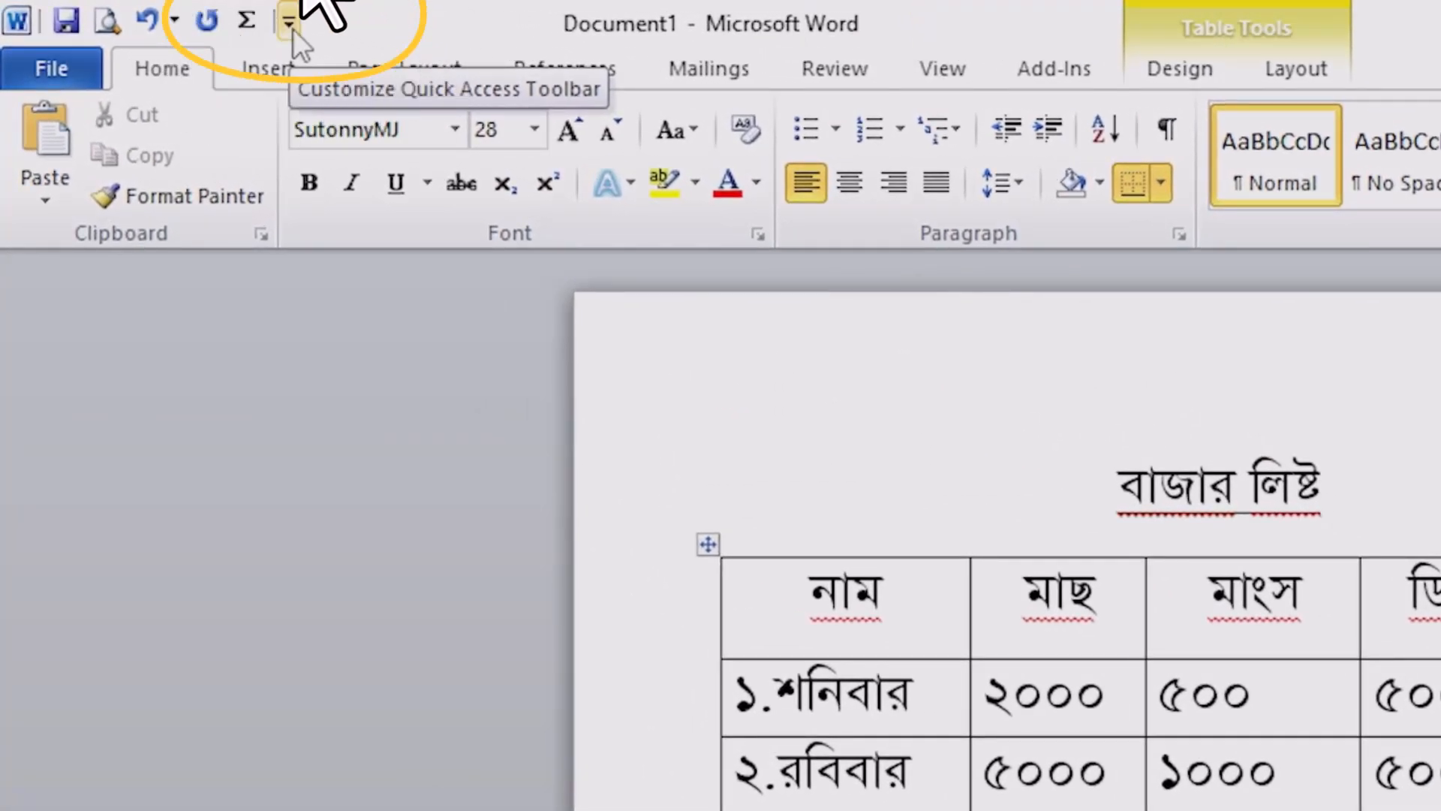
Step: Open the Quick Access Toolbar customization options and list All Commands
{"action": "left_click", "coordinate": [289, 25]}
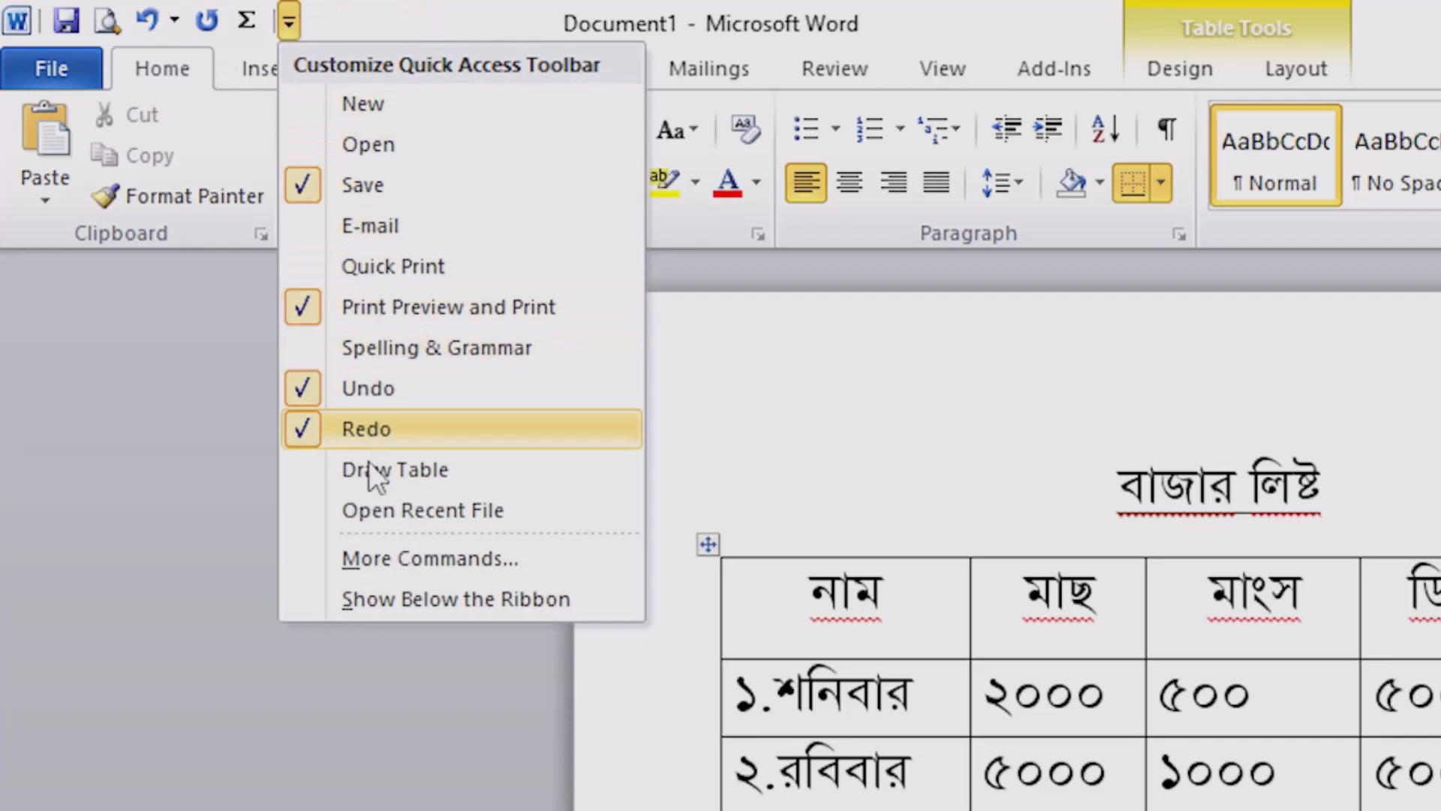
{"action": "left_click", "coordinate": [454, 557]}
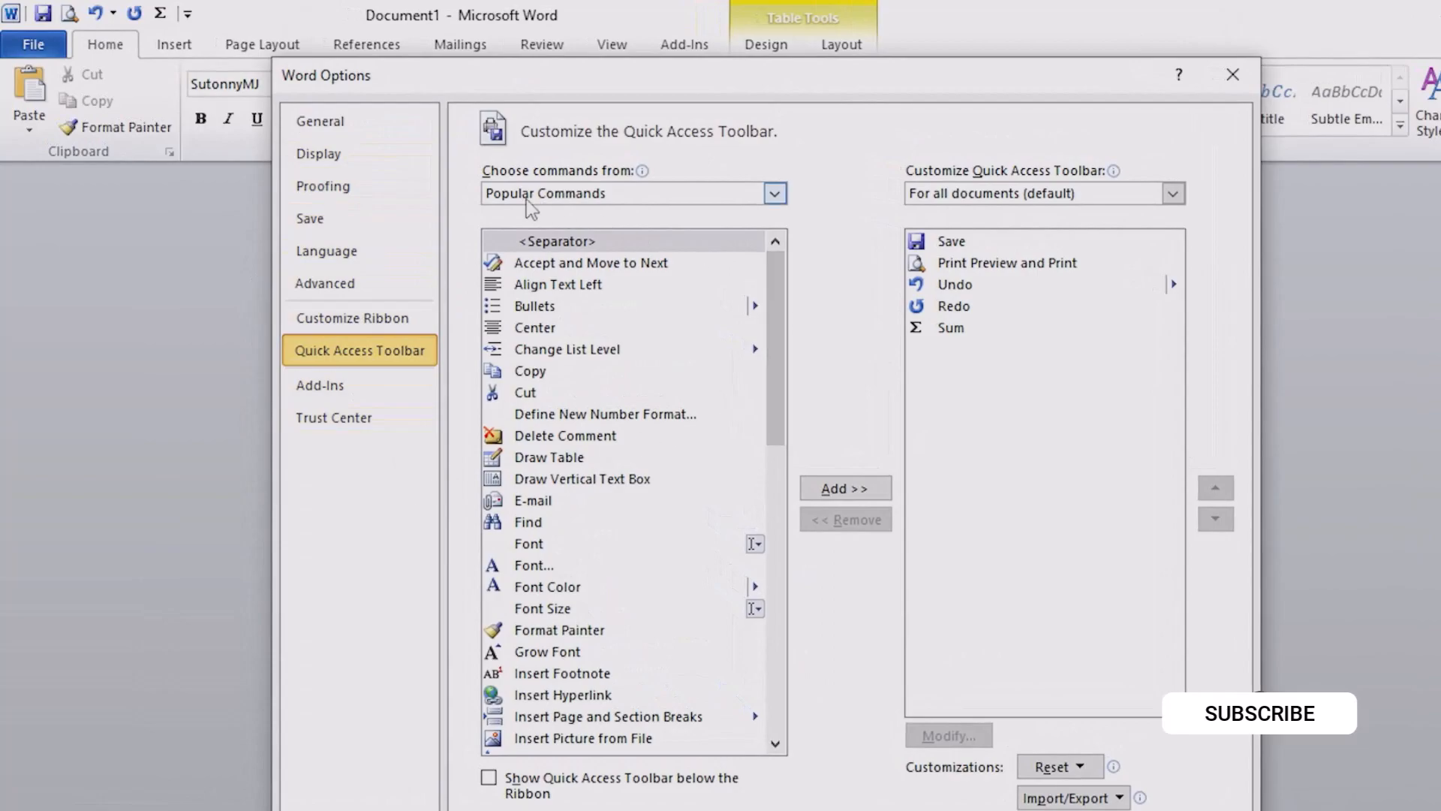
{"action": "left_click", "coordinate": [774, 194]}
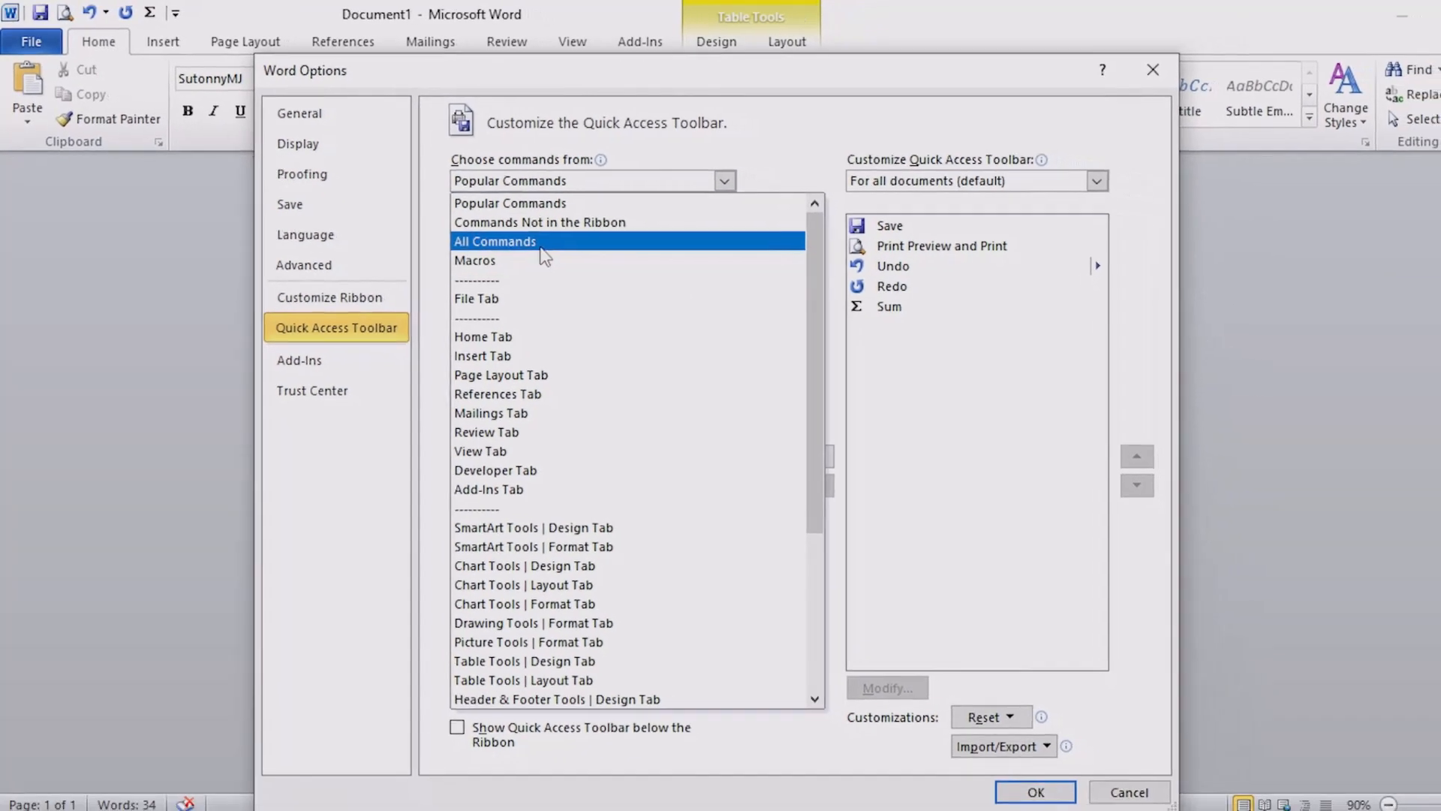
{"action": "left_click", "coordinate": [541, 246]}
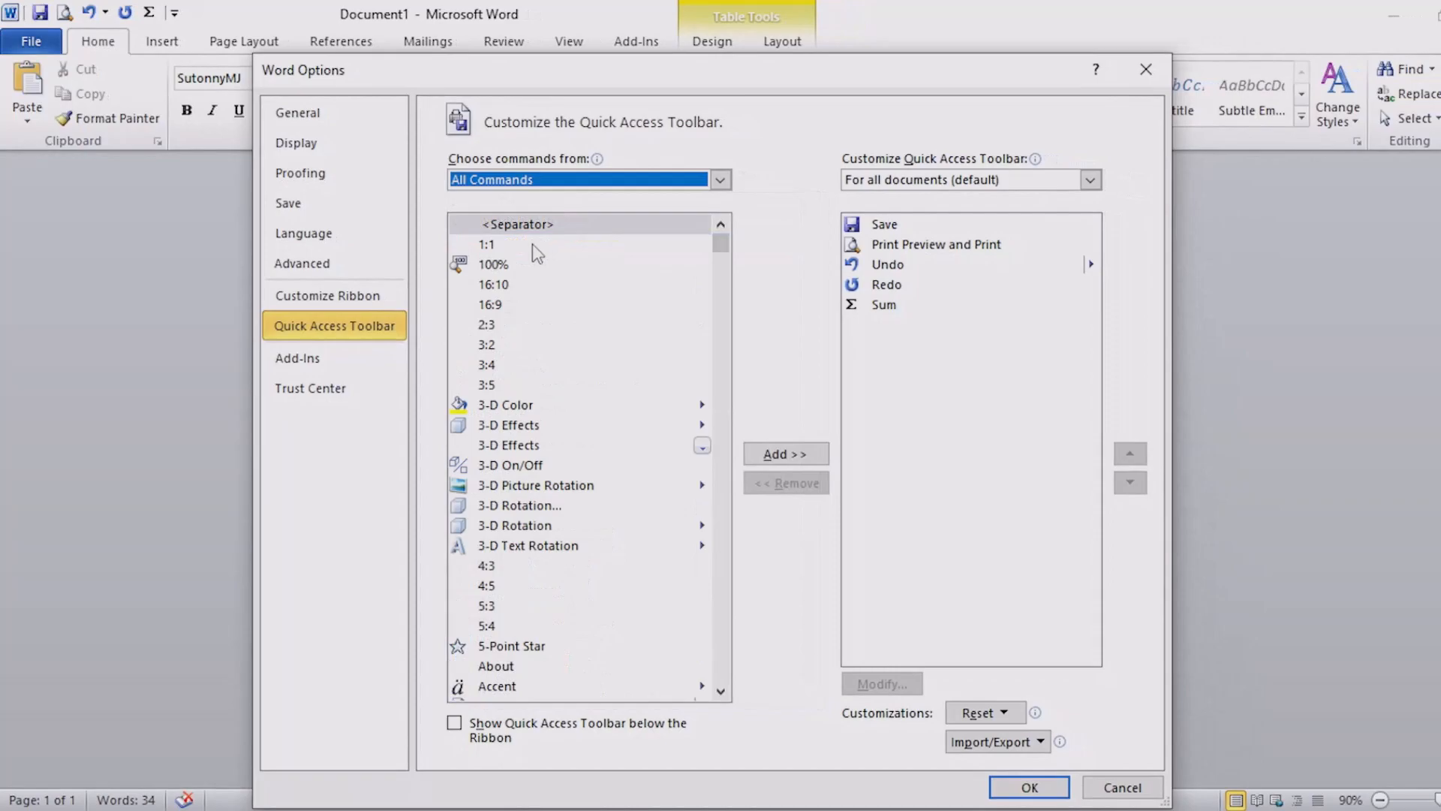
Step: Locate and select Sum among the commands starting with S, then close Word Options without adding it
{"action": "left_click", "coordinate": [513, 366]}
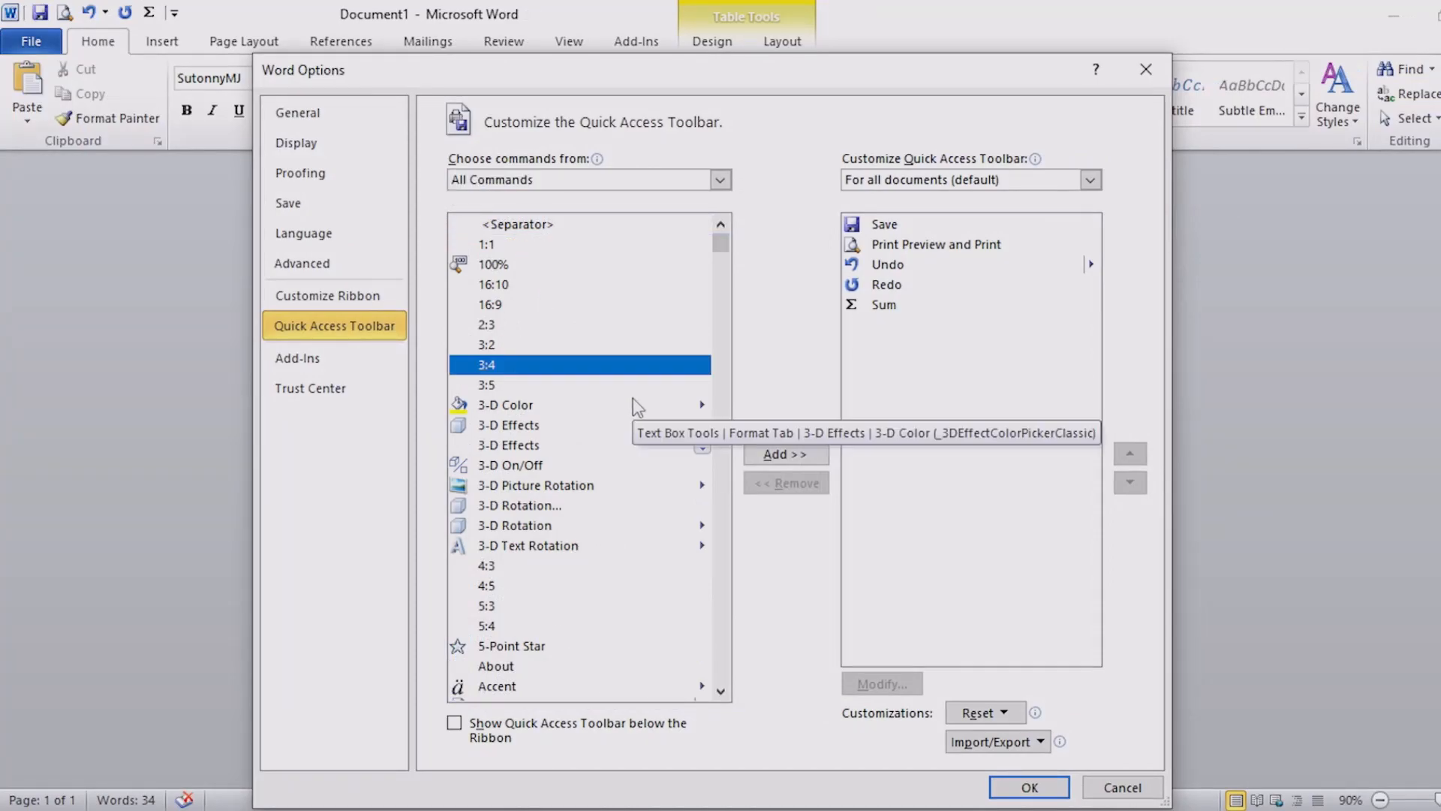
{"action": "key", "text": "s"}
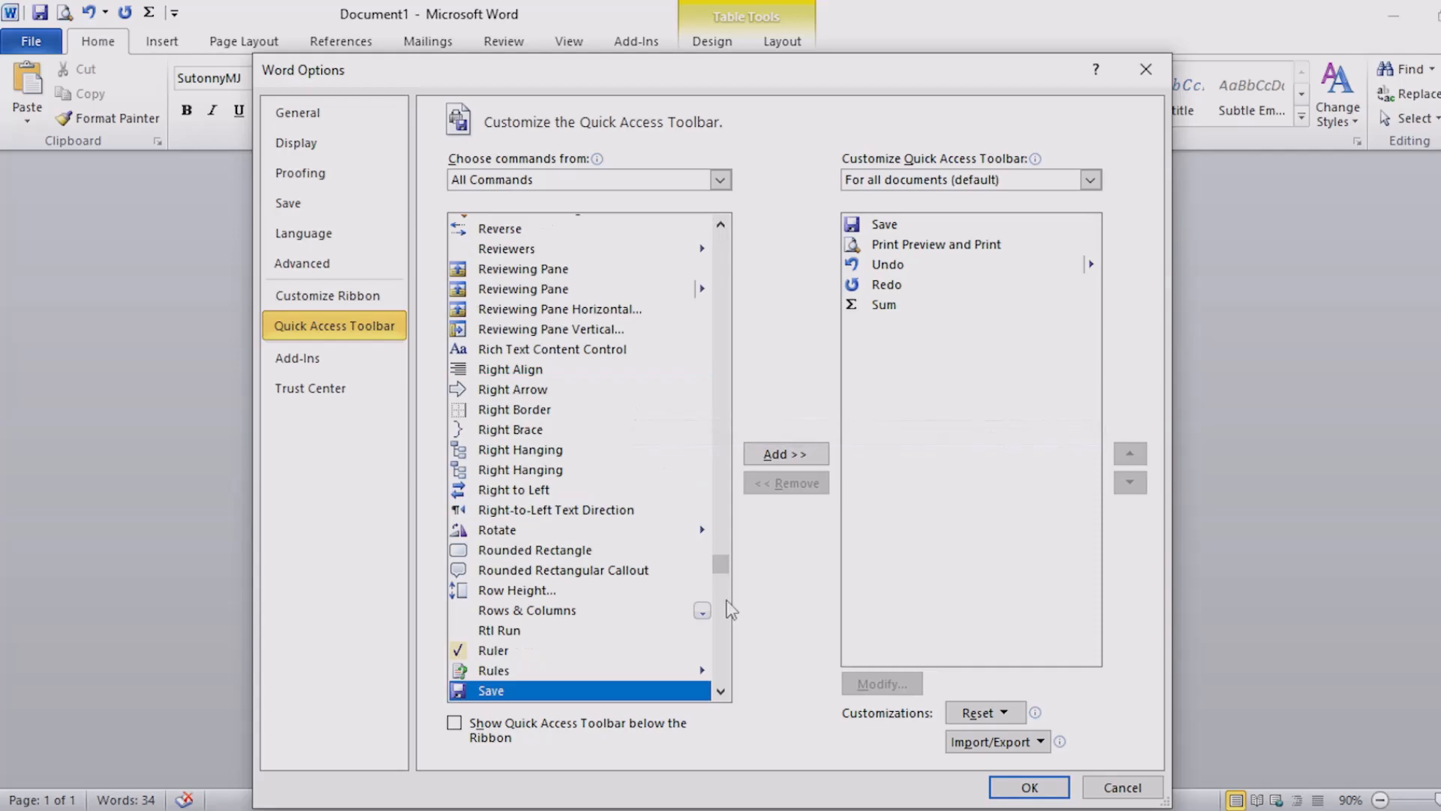
{"action": "left_click_drag", "start_coordinate": [723, 566], "coordinate": [720, 631]}
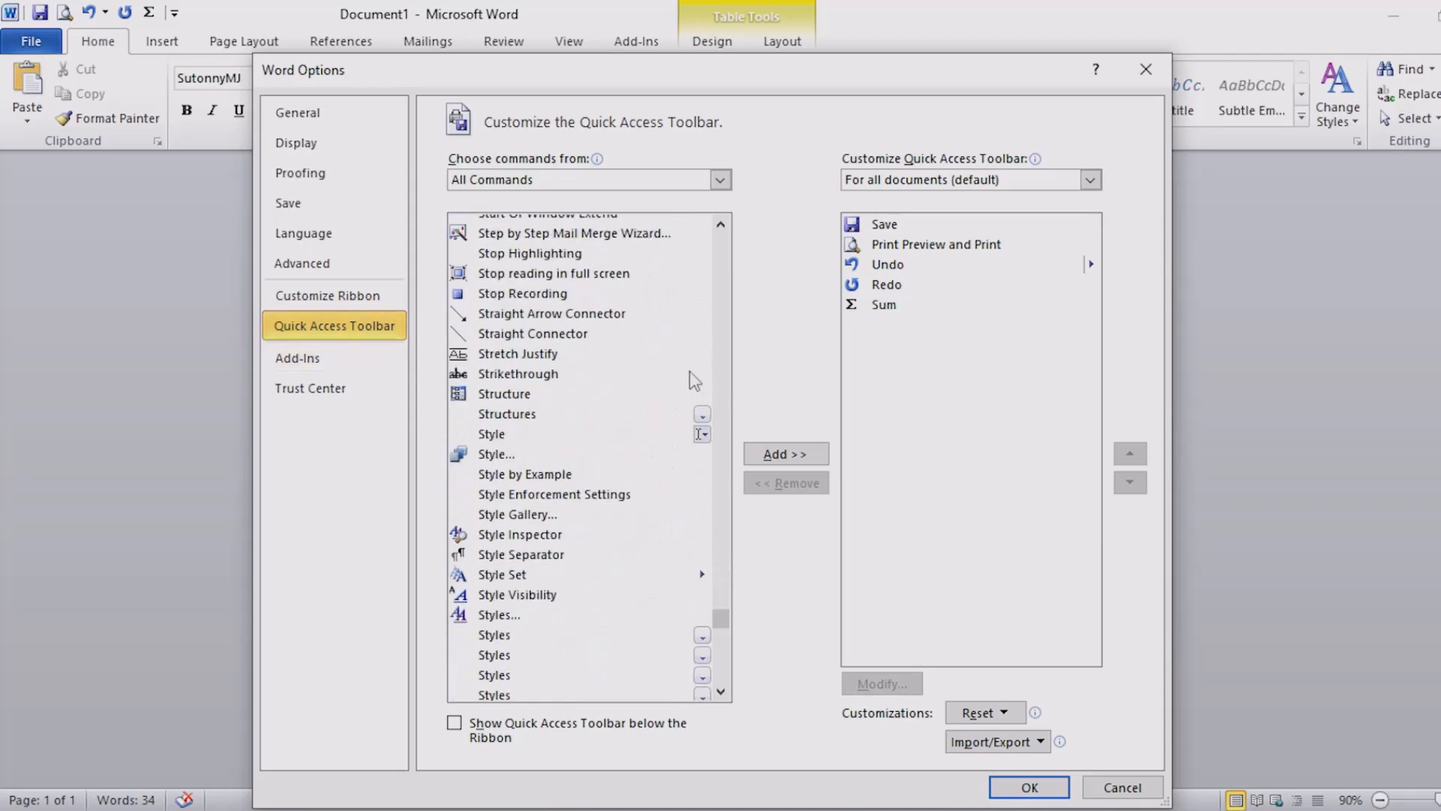
{"action": "scroll", "coordinate": [614, 411], "scroll_direction": "down", "scroll_amount": 3}
{"action": "scroll", "coordinate": [614, 411], "scroll_direction": "down", "scroll_amount": 4}
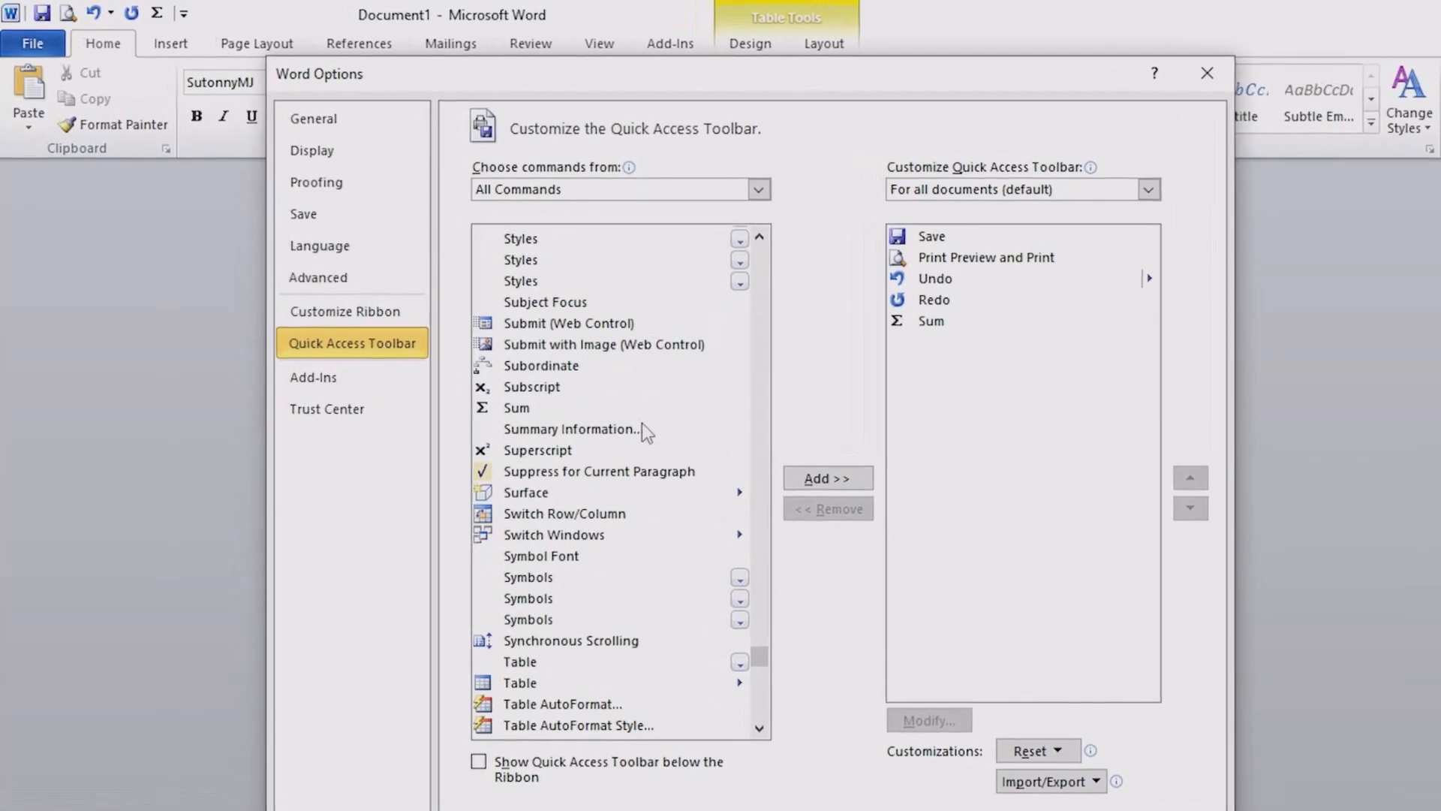
{"action": "left_click", "coordinate": [530, 418]}
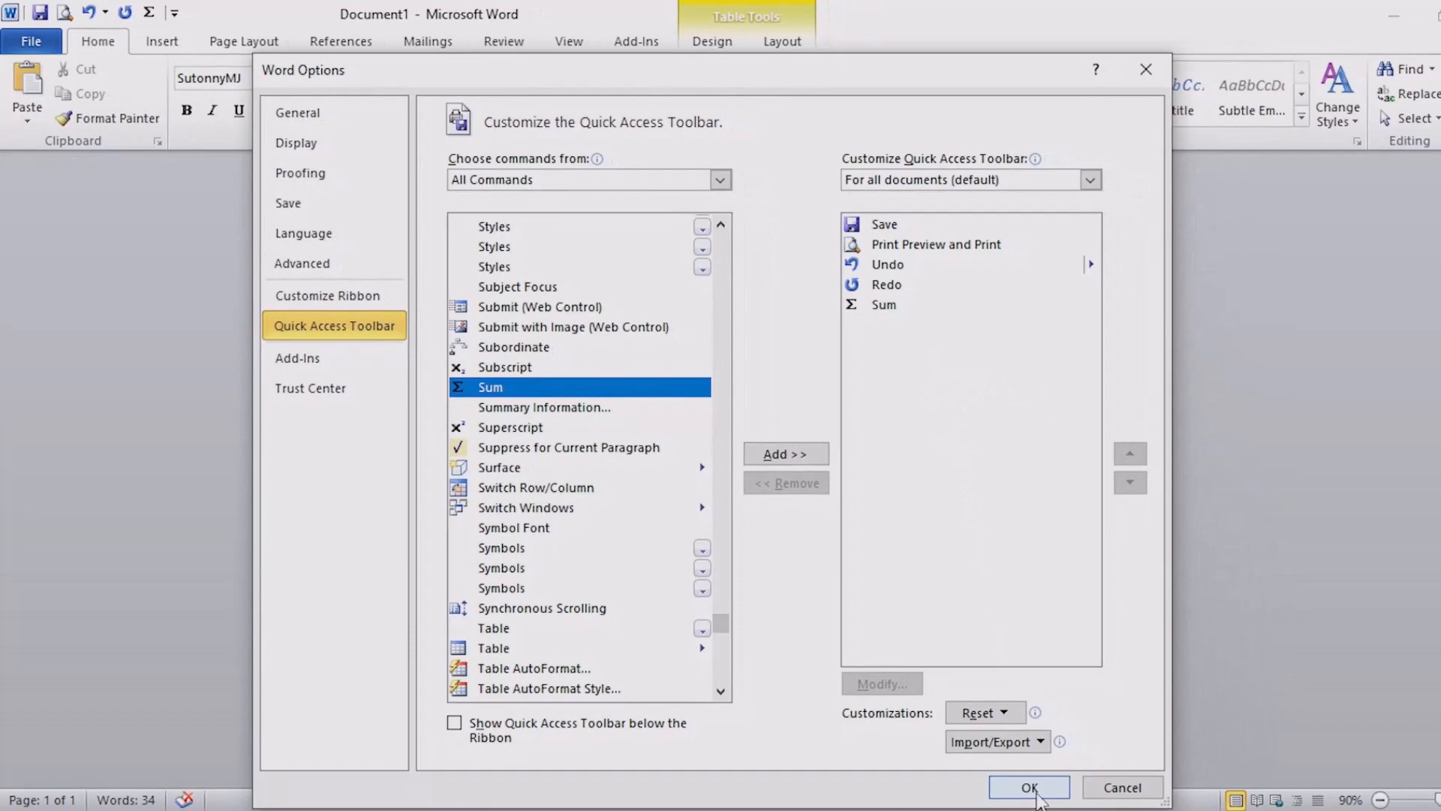
{"action": "left_click", "coordinate": [1036, 793]}
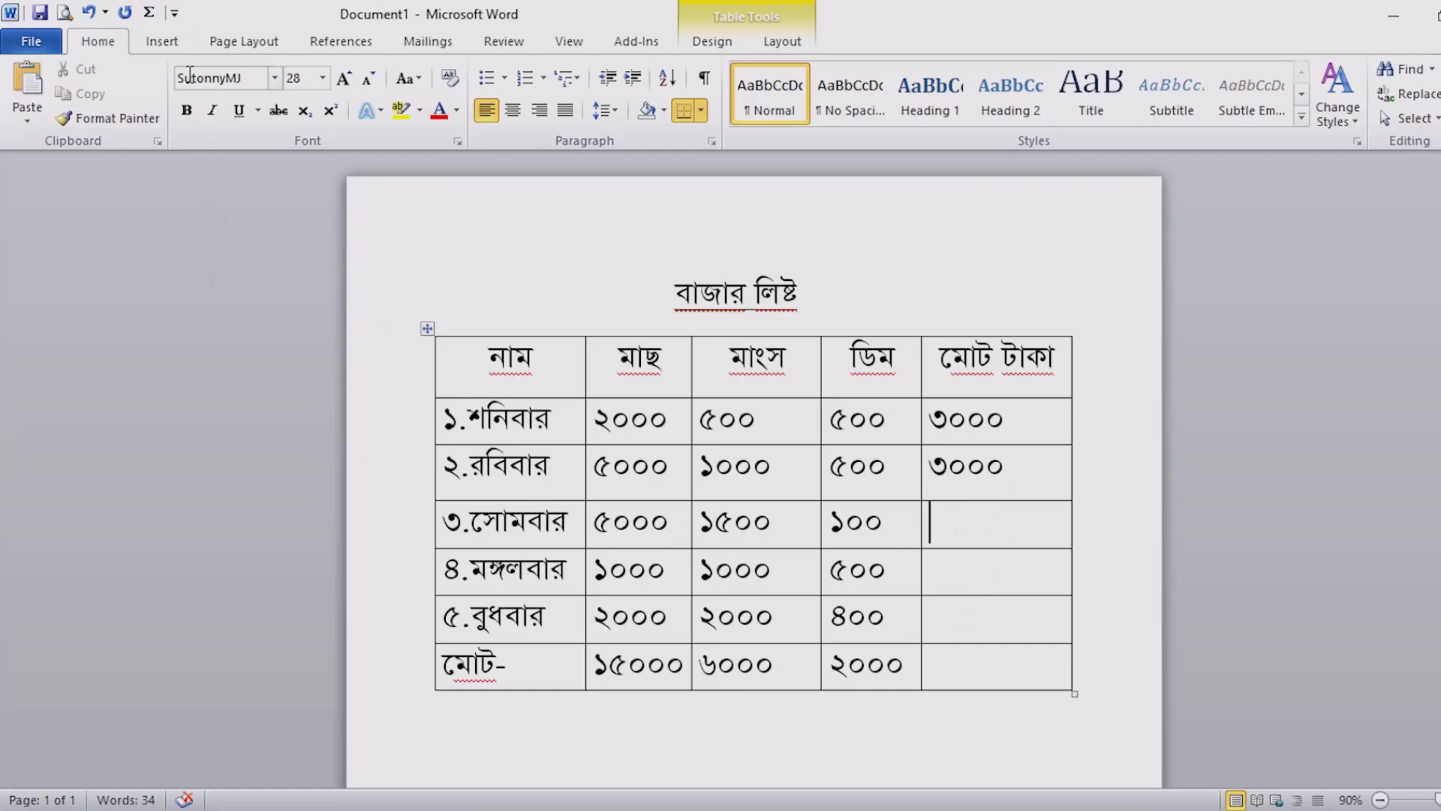
Step: Enter the total ৬০০০ in the মোট টাকা cell of the ৩.সোমবার row
{"action": "type", "text": "6000"}
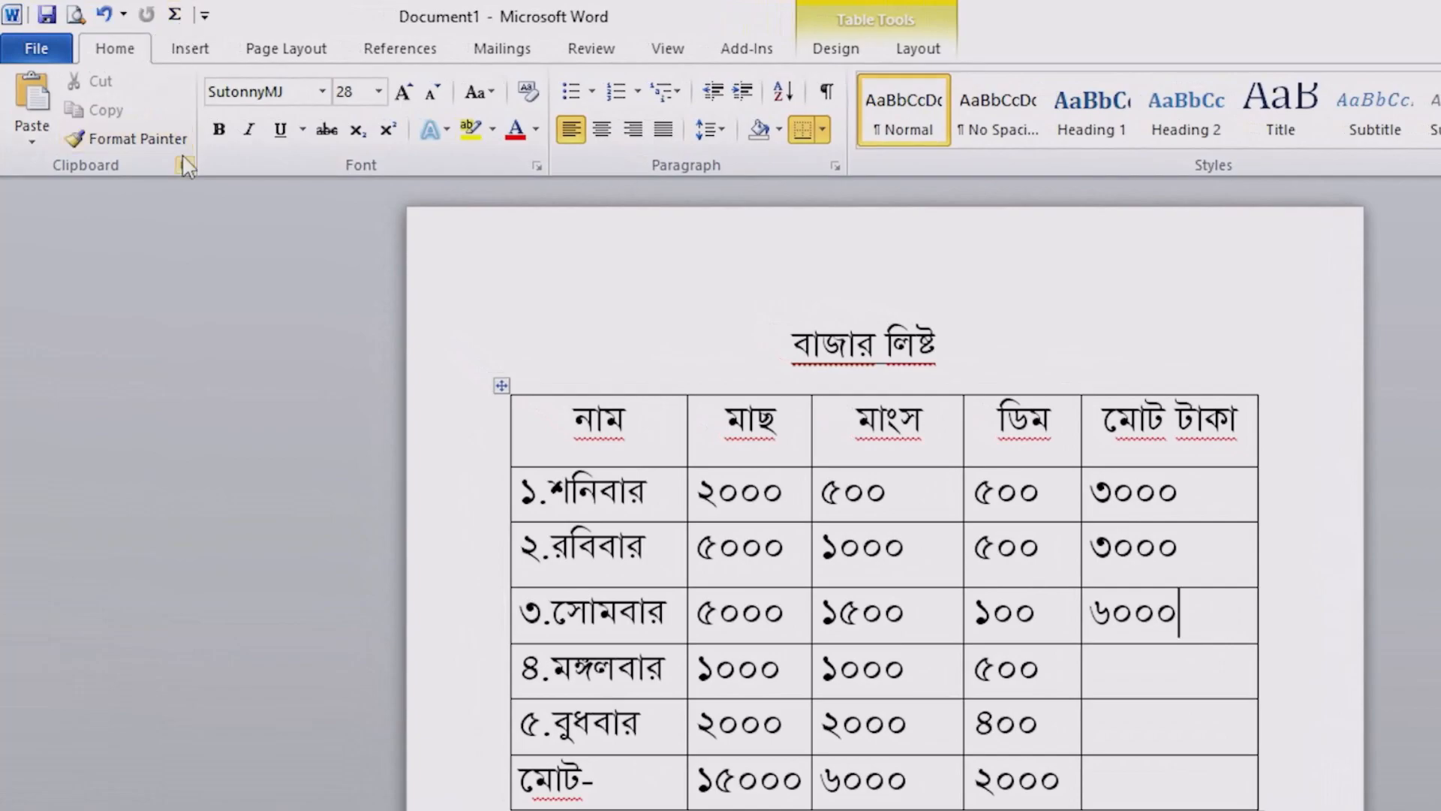
Step: Remove the Sum command from the Quick Access Toolbar and apply the change
{"action": "left_click", "coordinate": [204, 15]}
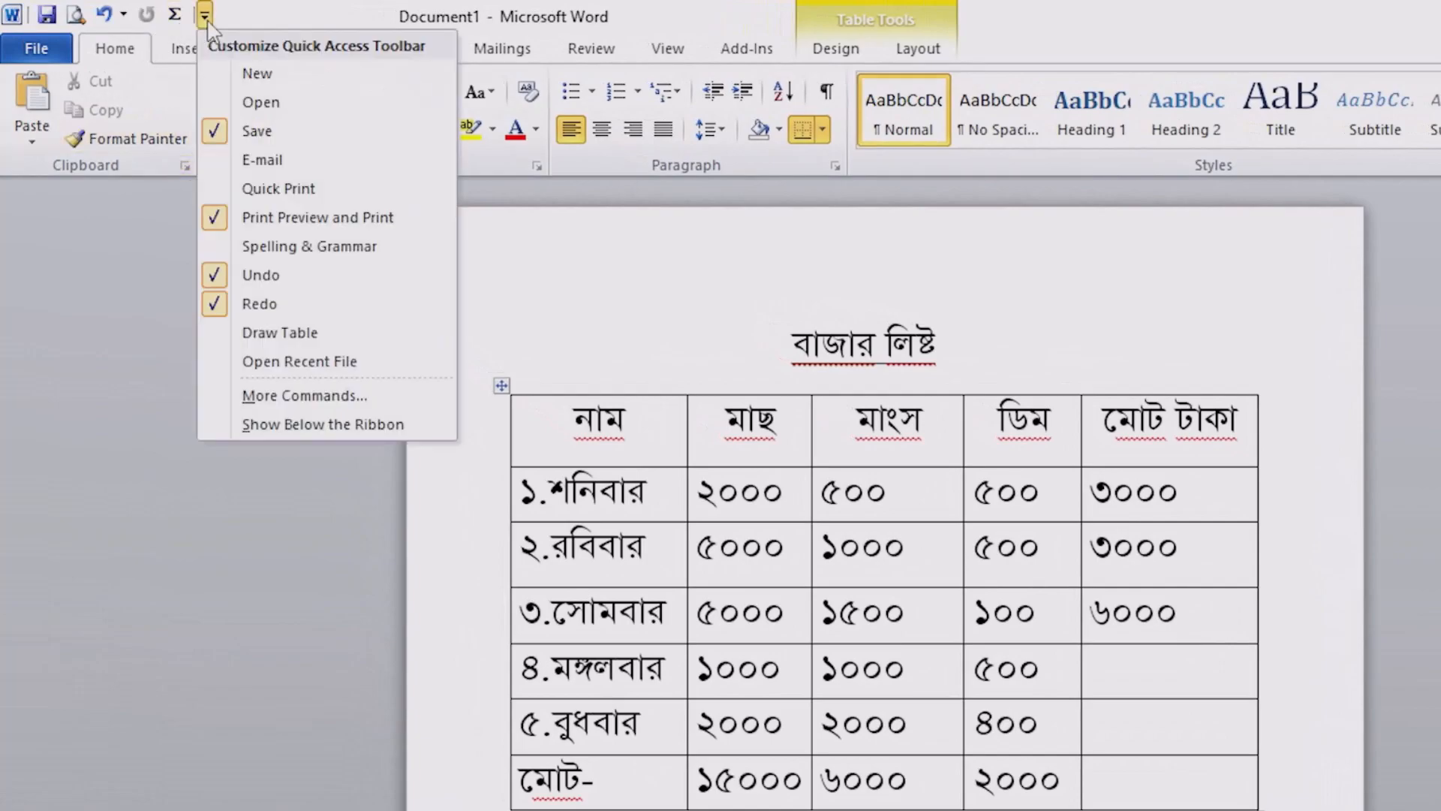
{"action": "left_click", "coordinate": [304, 396]}
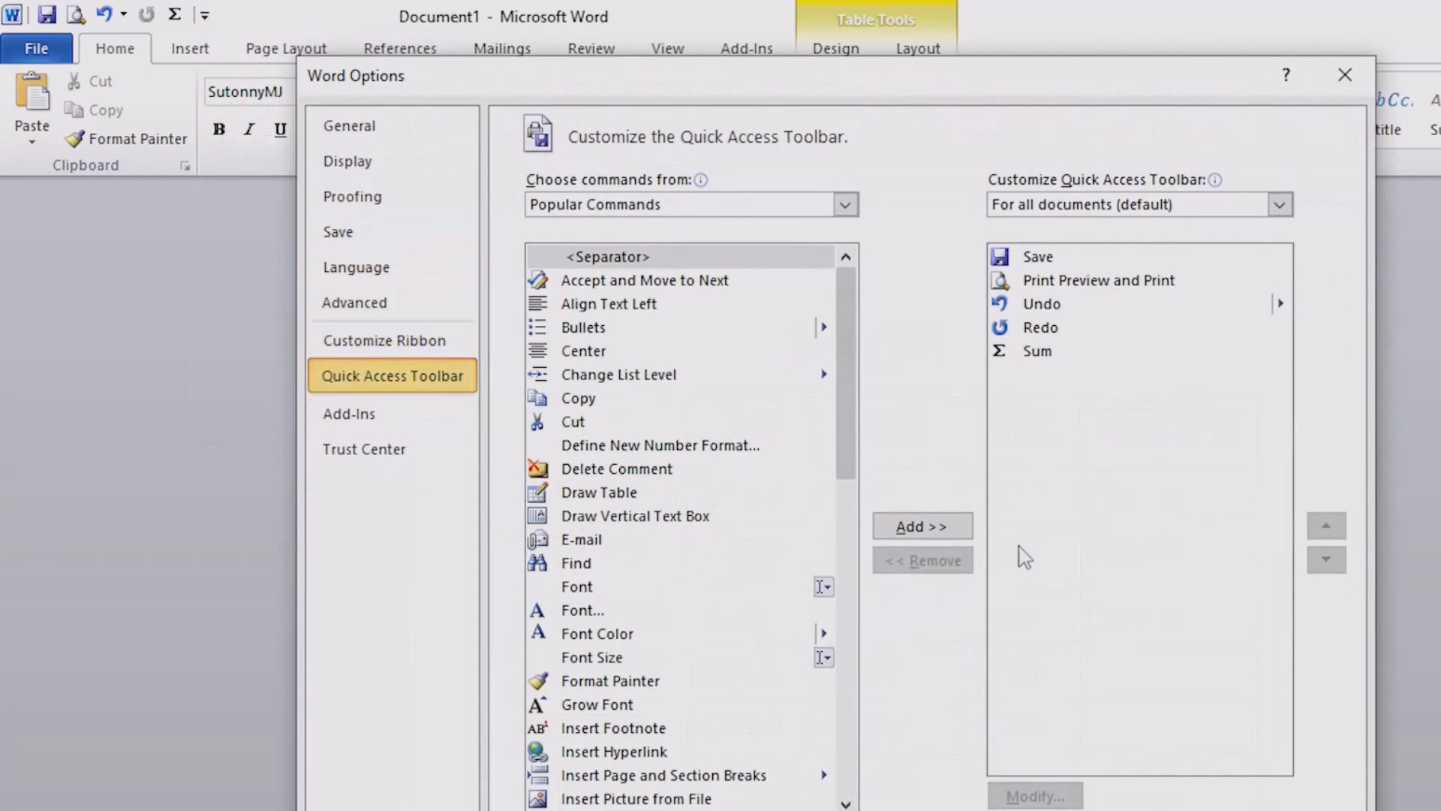
{"action": "left_click", "coordinate": [1044, 354]}
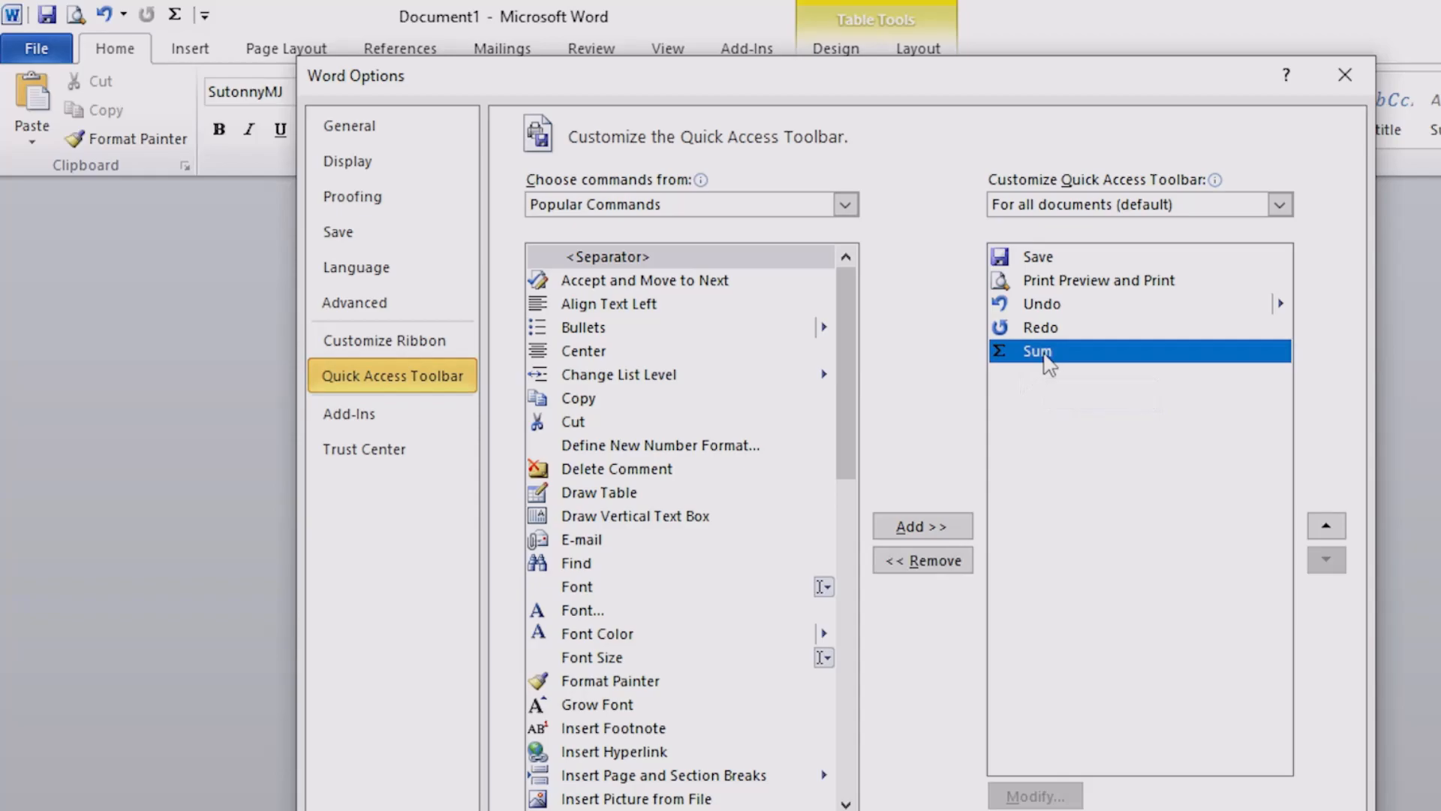
{"action": "left_click", "coordinate": [934, 569]}
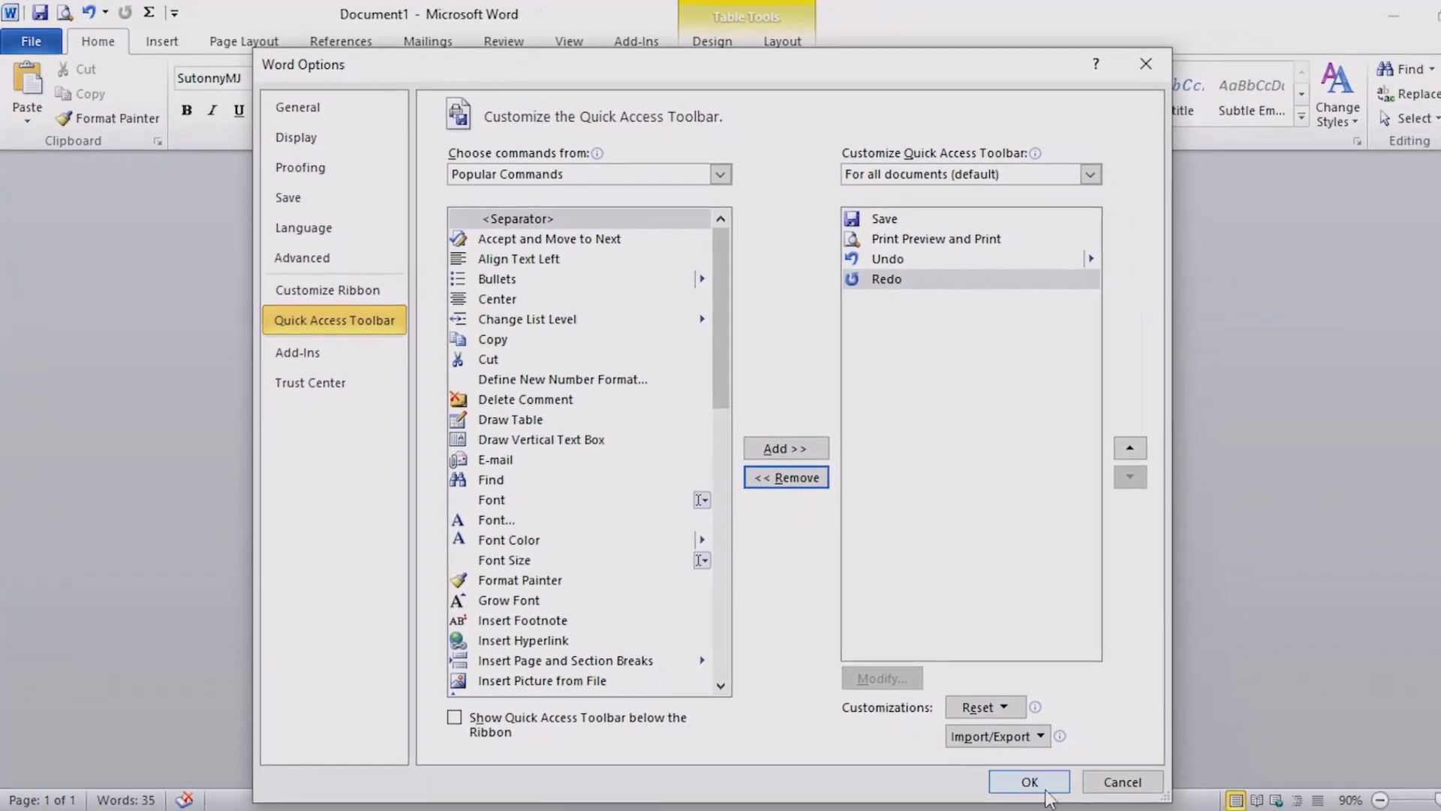
{"action": "left_click", "coordinate": [1045, 789]}
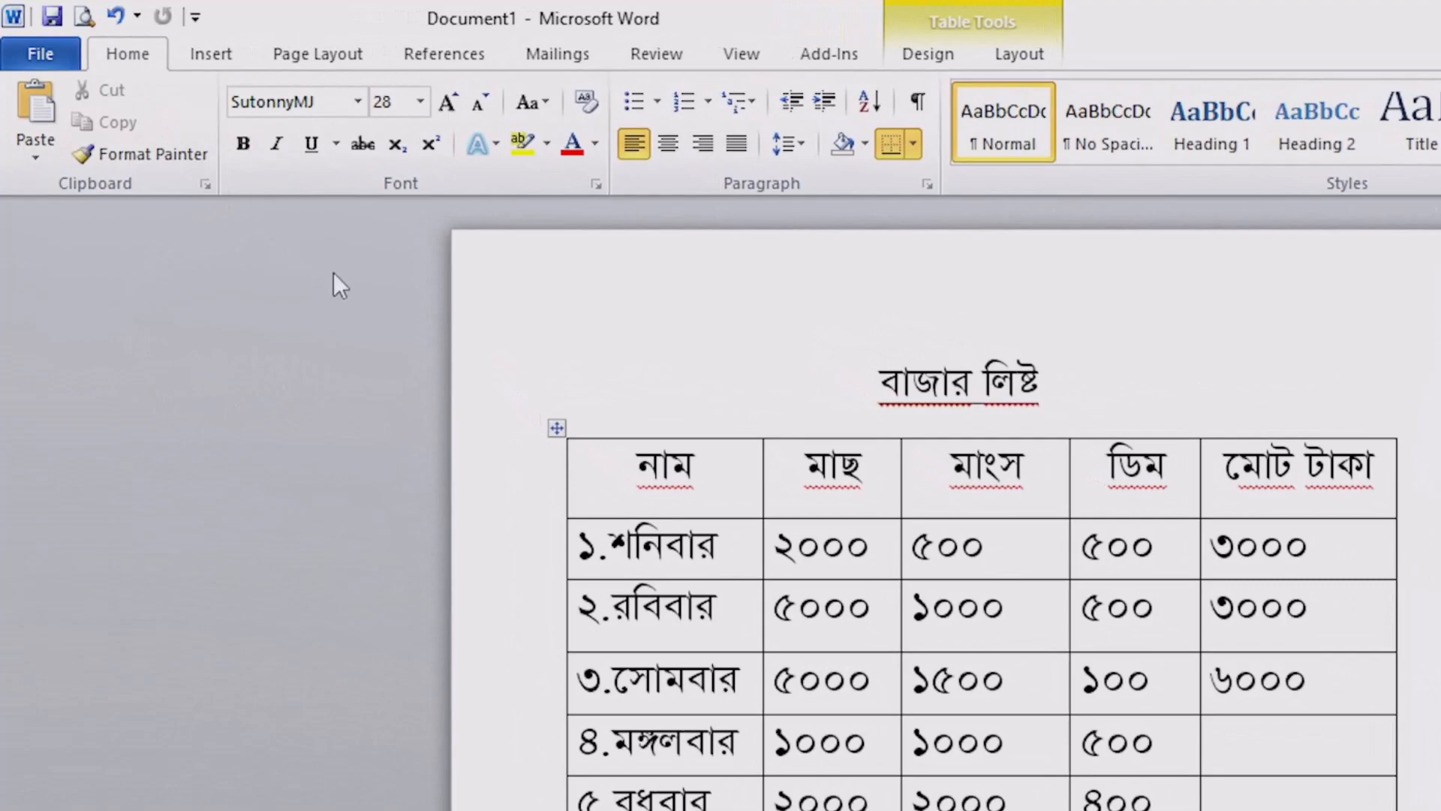
Step: Add the Sum command from All Commands to the Quick Access Toolbar for all documents and apply the change
{"action": "left_click", "coordinate": [195, 18]}
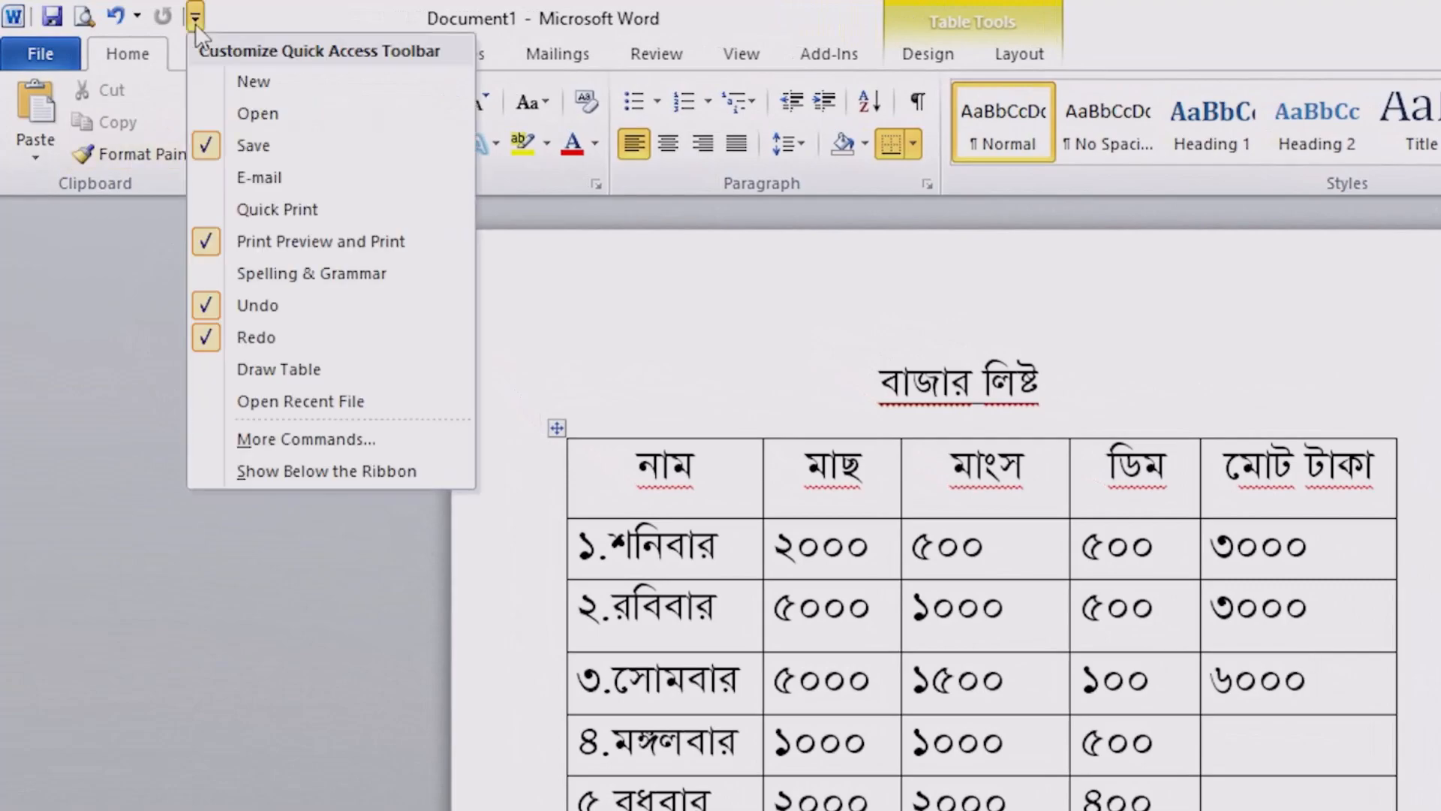
{"action": "left_click", "coordinate": [308, 442]}
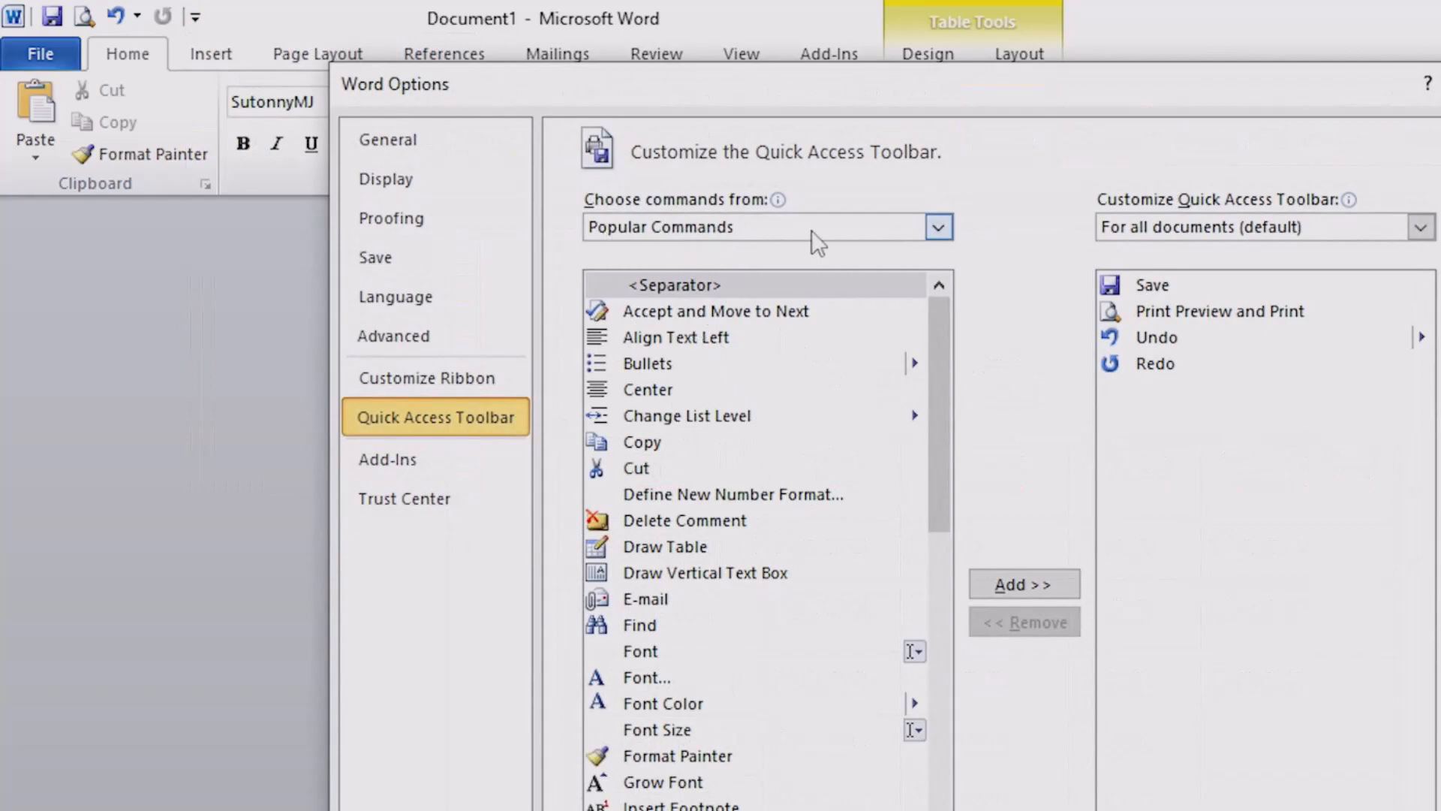
{"action": "left_click", "coordinate": [938, 227]}
{"action": "left_click", "coordinate": [691, 309]}
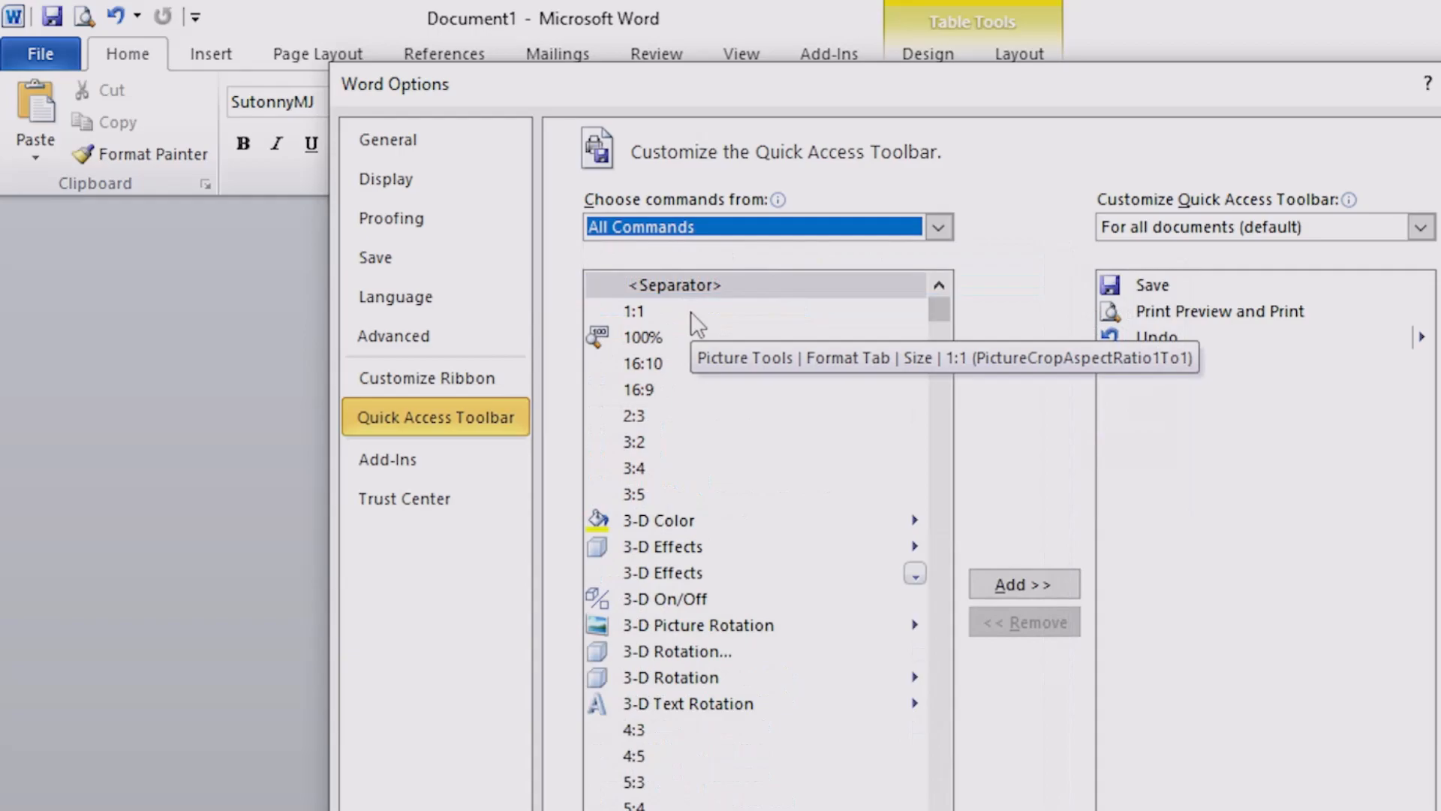
{"action": "key", "text": "alt+Down"}
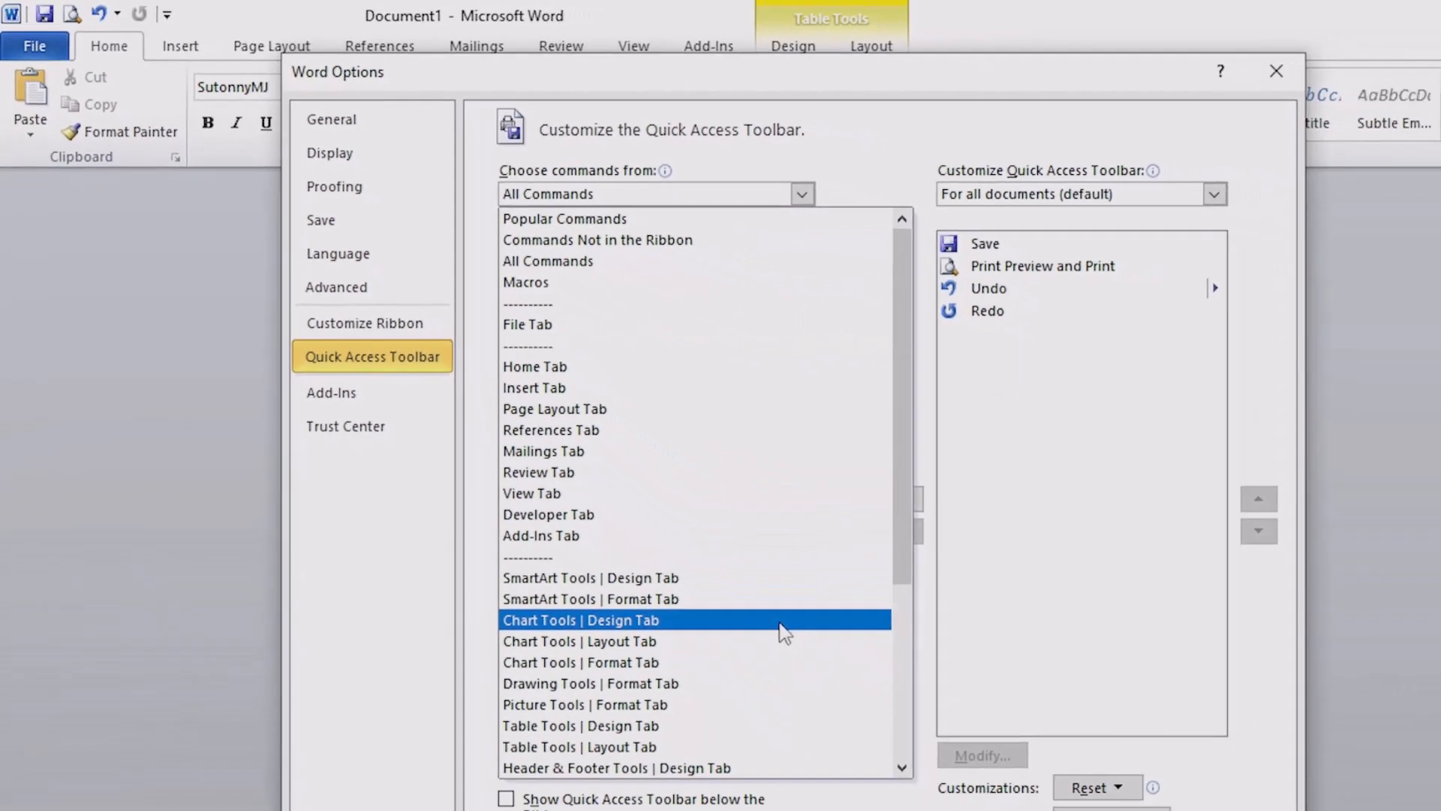
{"action": "key", "text": "Escape"}
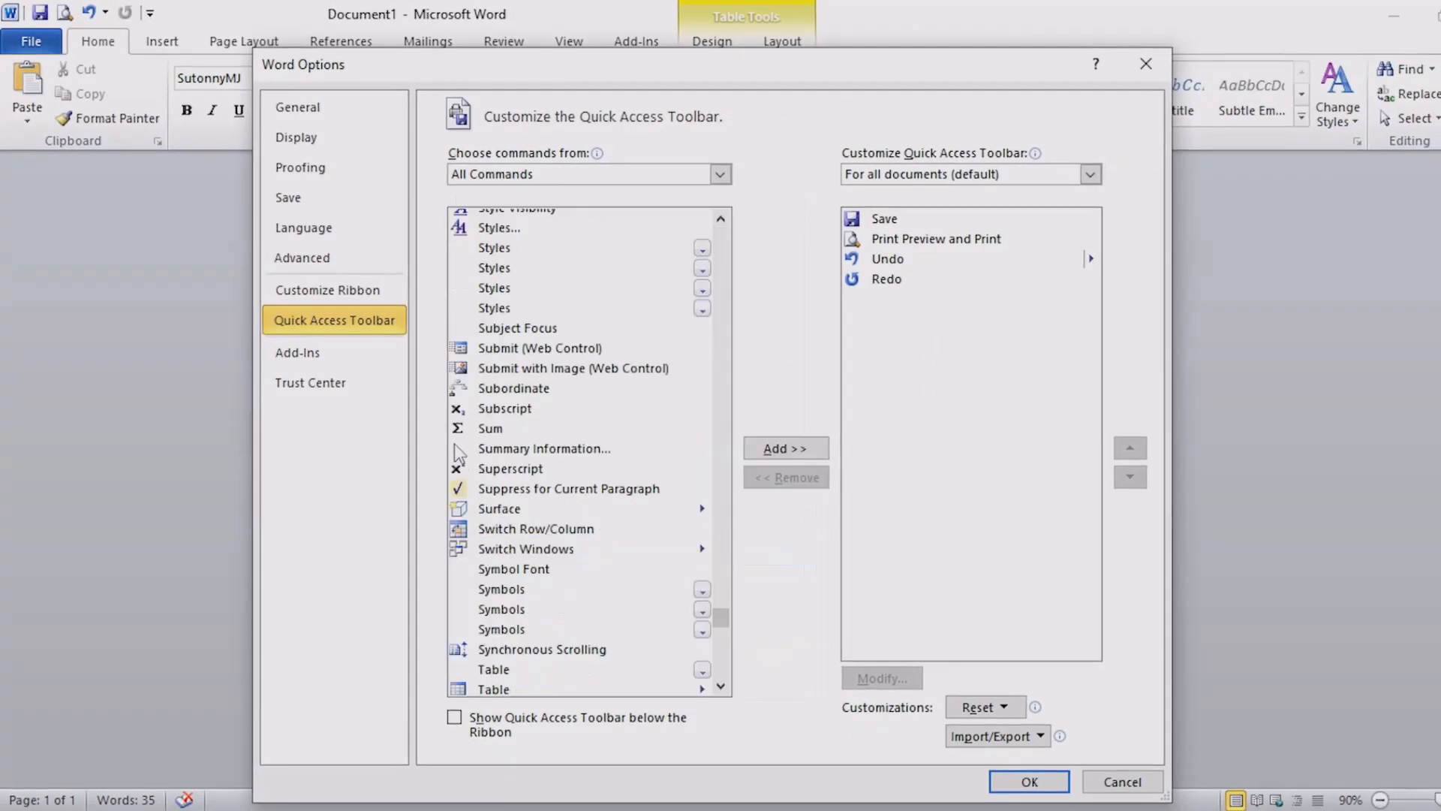
{"action": "left_click", "coordinate": [494, 434]}
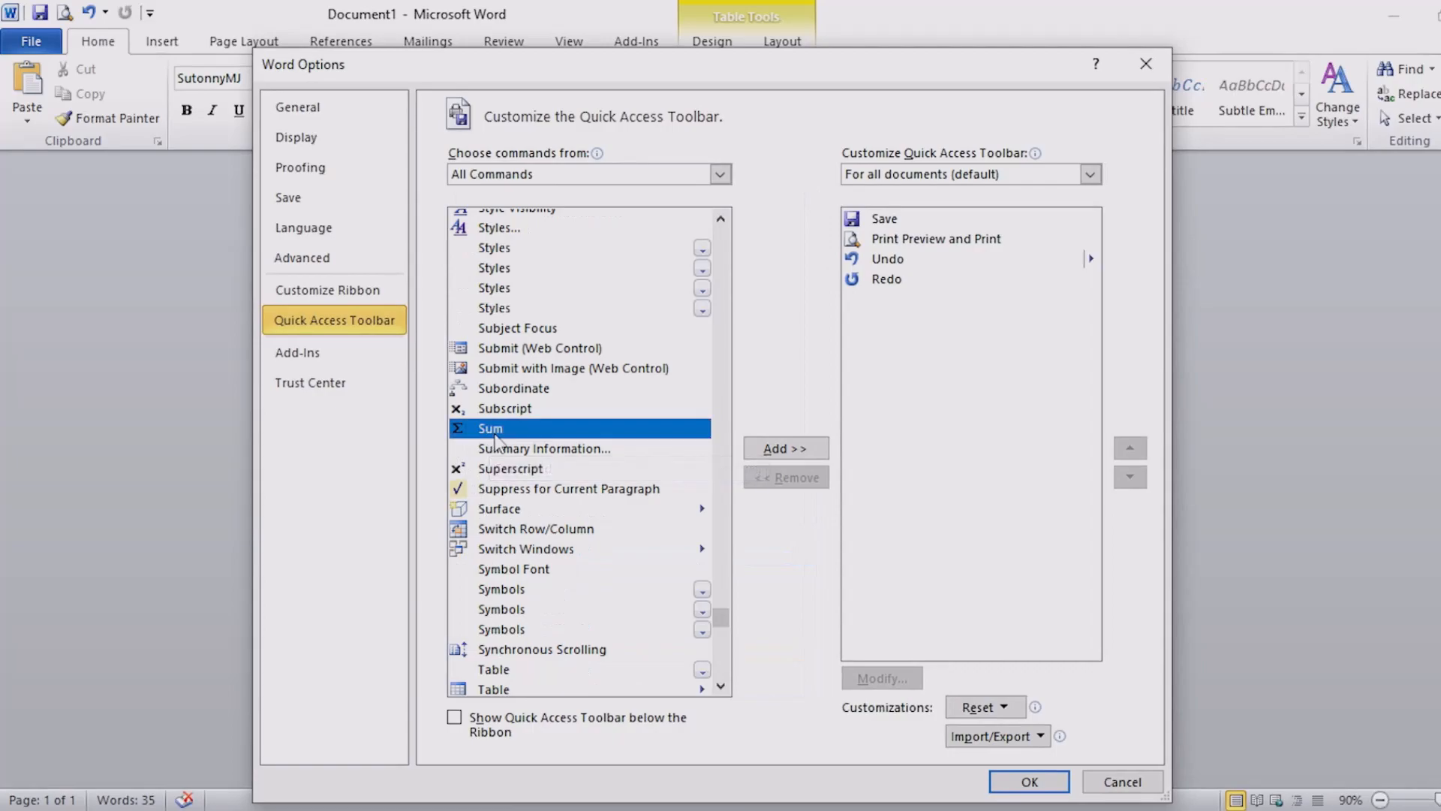
{"action": "left_click", "coordinate": [795, 448]}
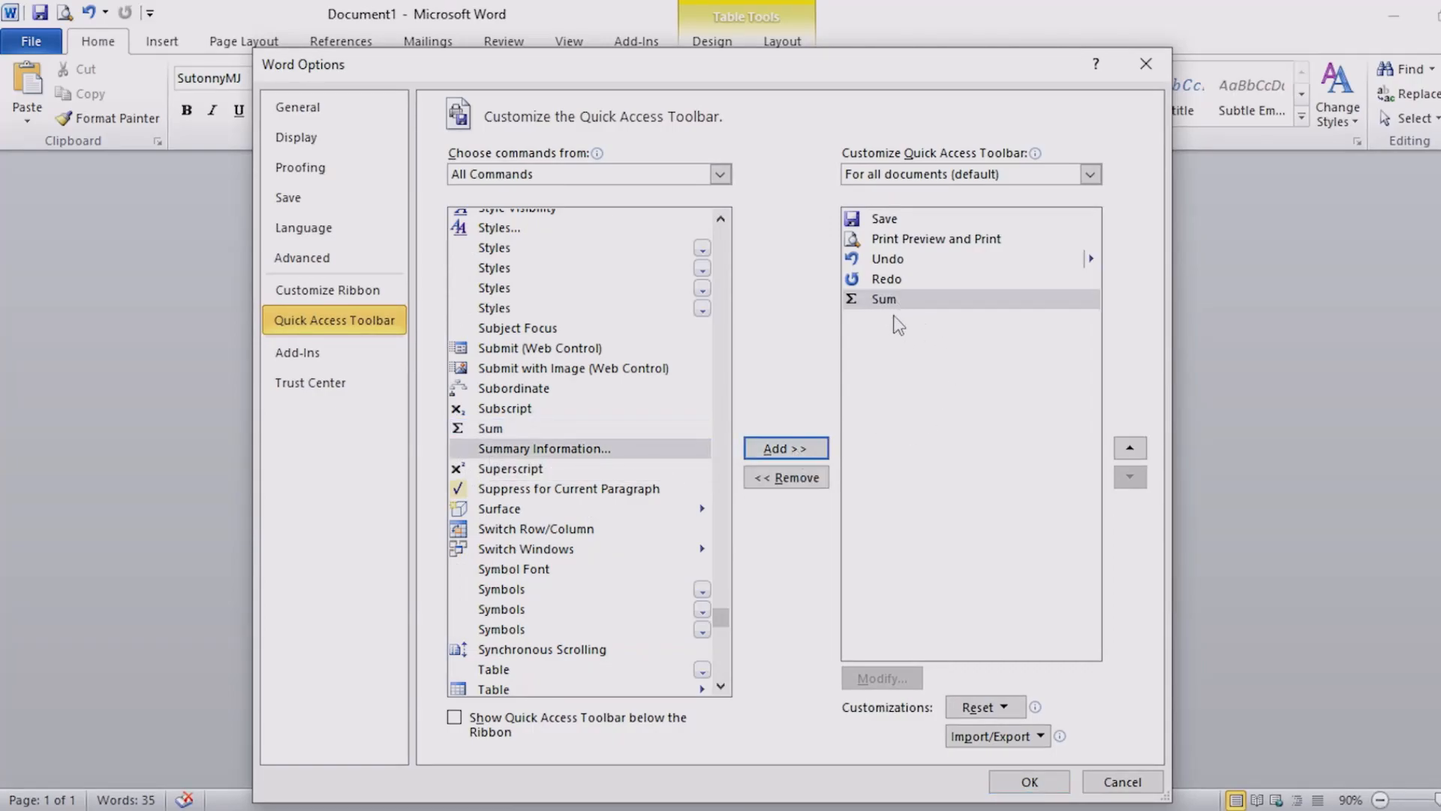
{"action": "left_click", "coordinate": [1029, 782]}
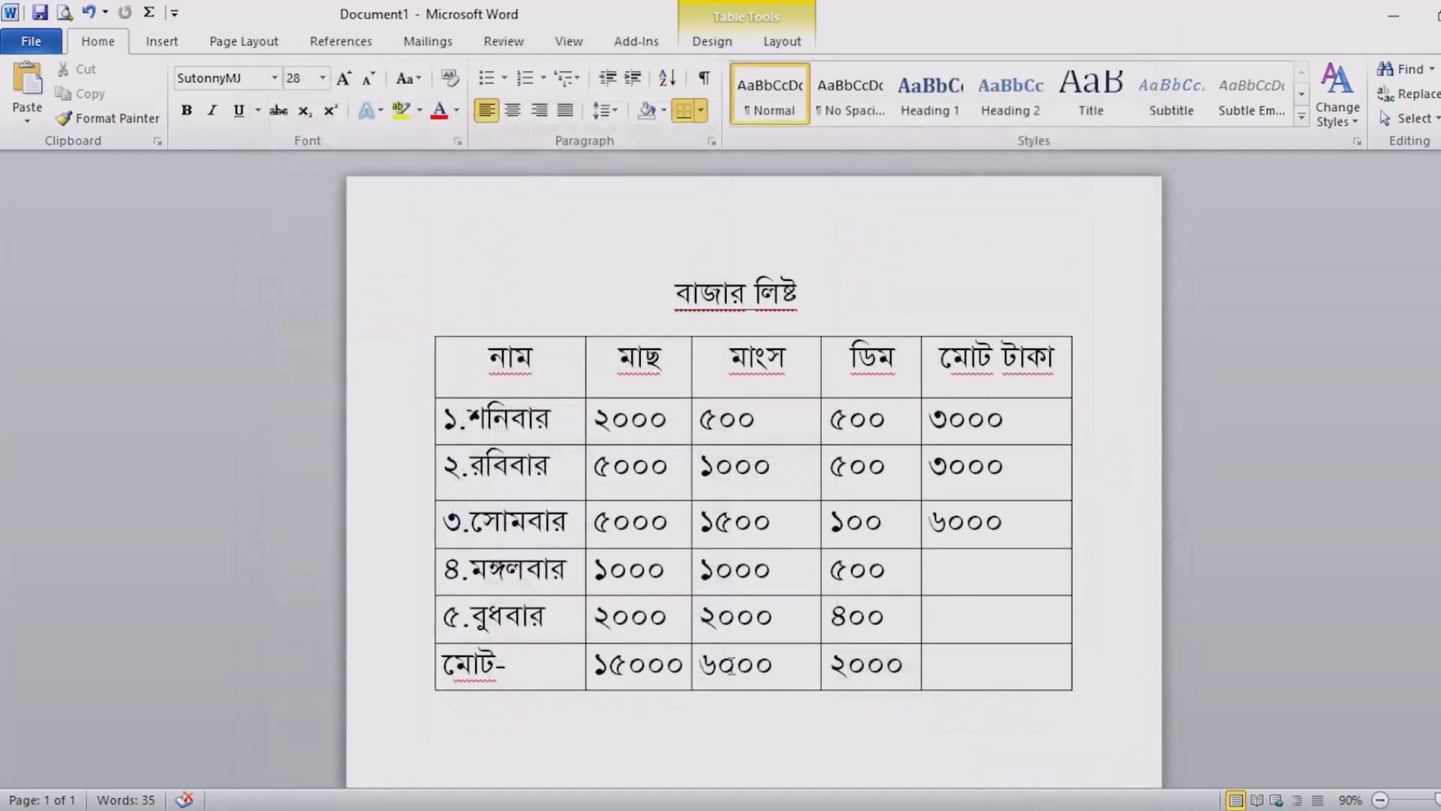